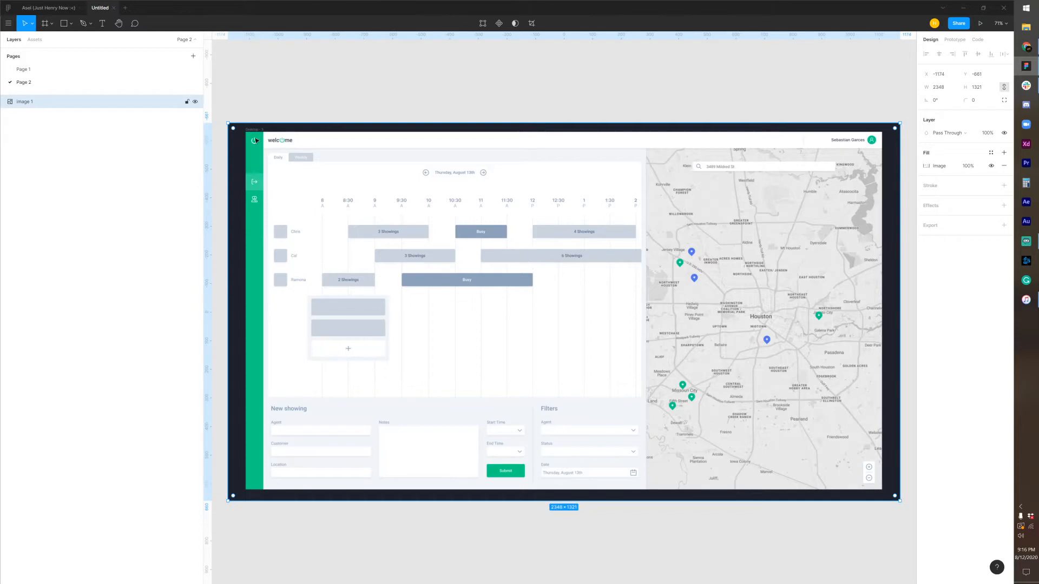
Examine the dashboard mockup's logo, green sidebar icons and the Daily and Weekly tabs up close
scroll(284, 157, up, 5)
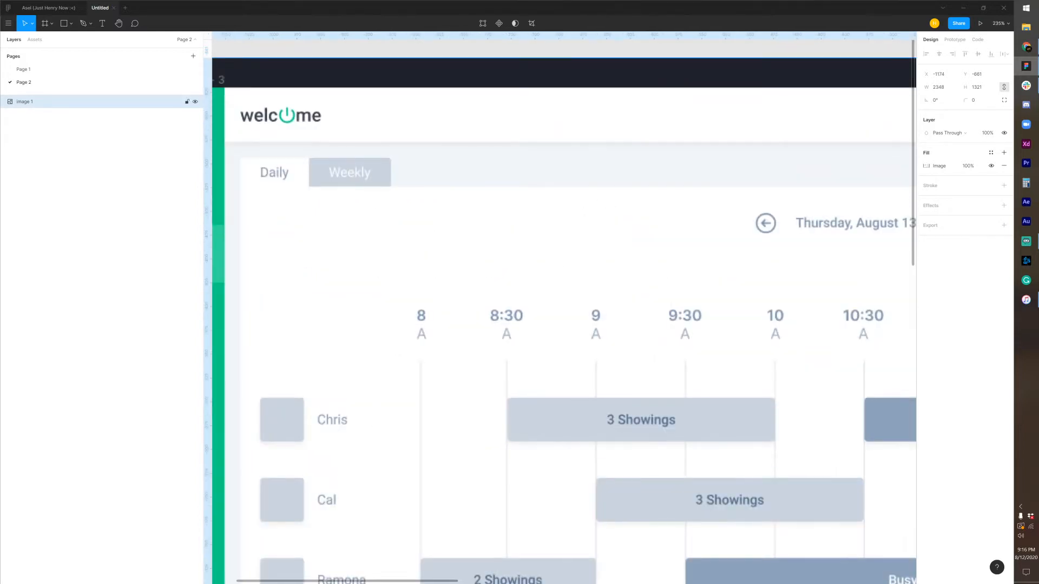
scroll(328, 162, up, 6)
mouse_move(373, 213)
mouse_down()
mouse_move(552, 221)
mouse_move(370, 226)
mouse_up()
scroll(552, 220, down, 4)
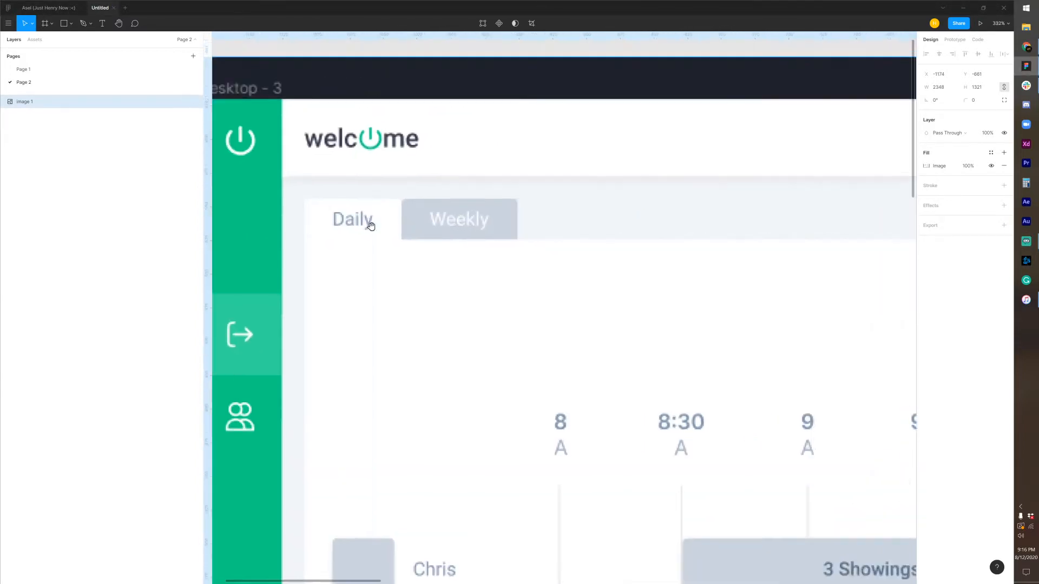
scroll(363, 231, down, 5)
drag(536, 287, 442, 245)
scroll(436, 246, up, 1)
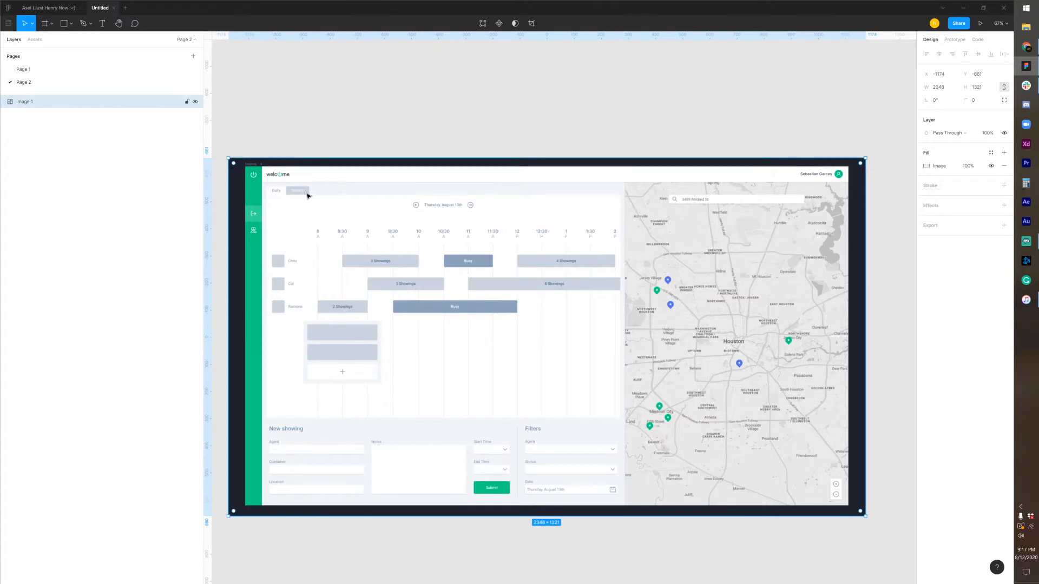
scroll(300, 189, up, 1)
scroll(292, 203, down, 1)
mouse_move(314, 207)
mouse_down()
mouse_move(345, 189)
mouse_move(306, 192)
mouse_up()
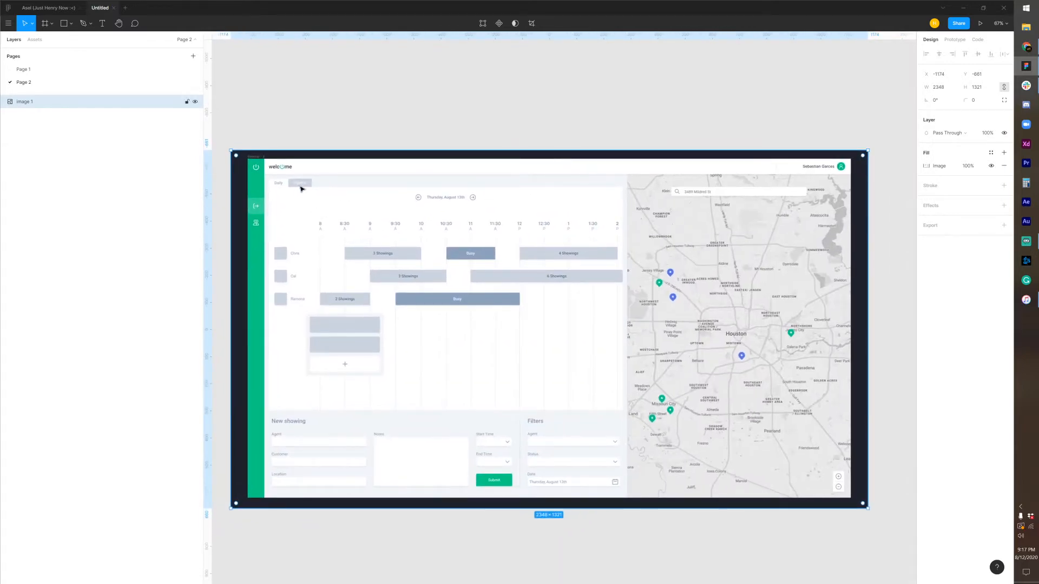
scroll(474, 321, up, 1)
Examine the mockup's daily schedule timeline, the Filters section and the map area
drag(474, 321, 707, 373)
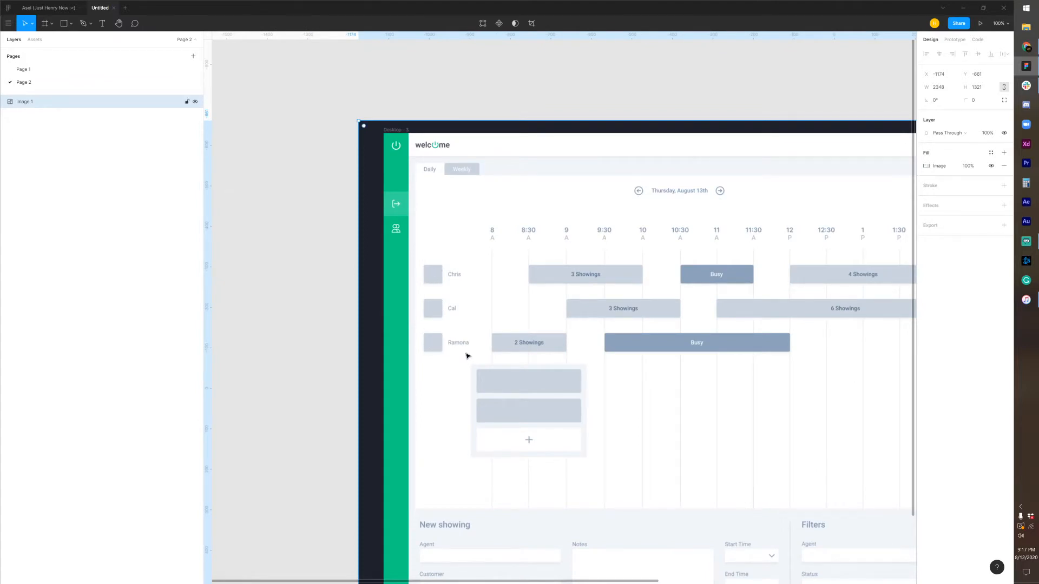
drag(723, 336, 648, 348)
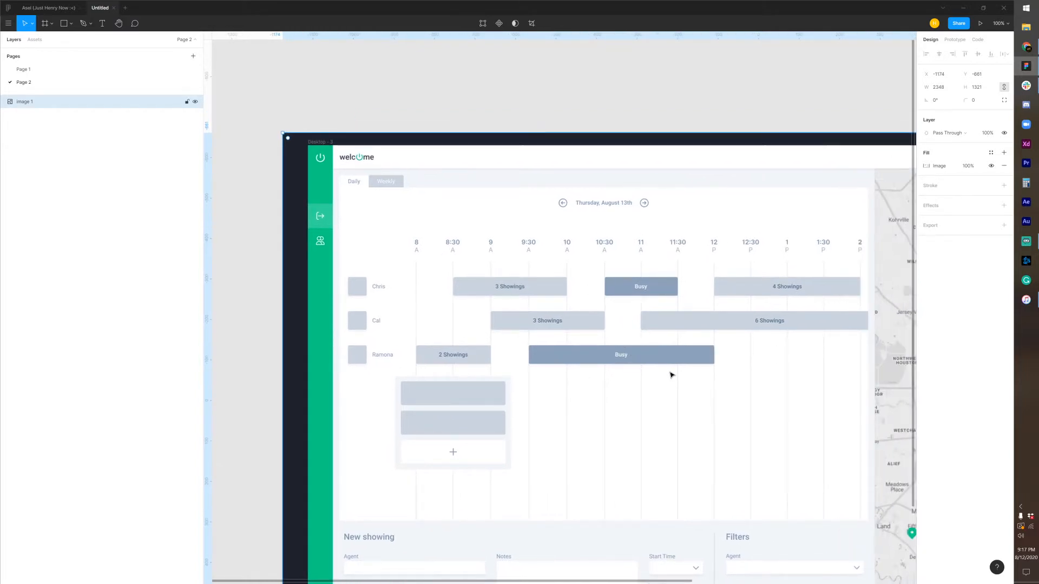
scroll(668, 350, down, 3)
scroll(614, 406, right, 4)
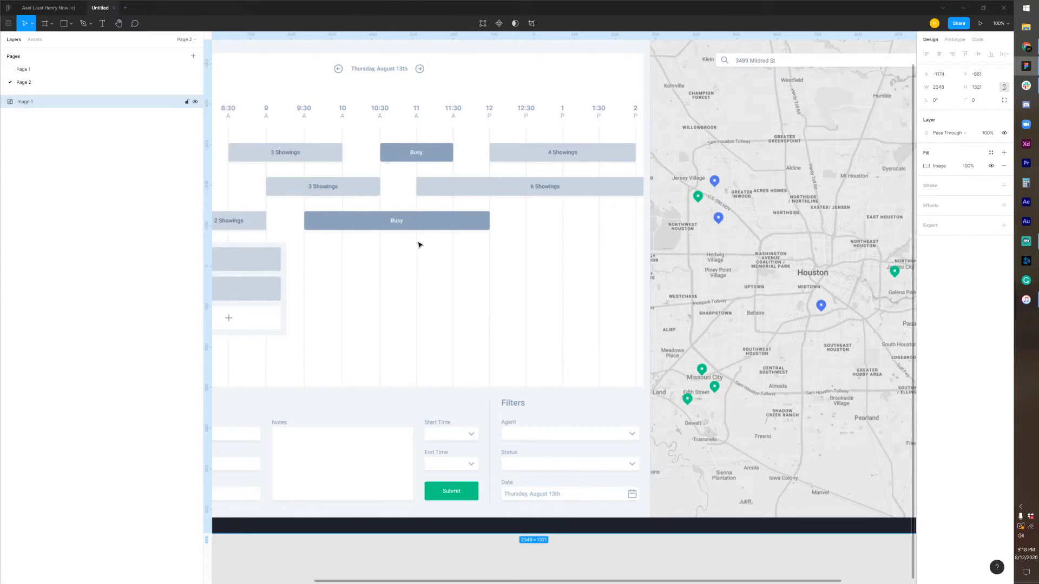
drag(474, 254, 567, 307)
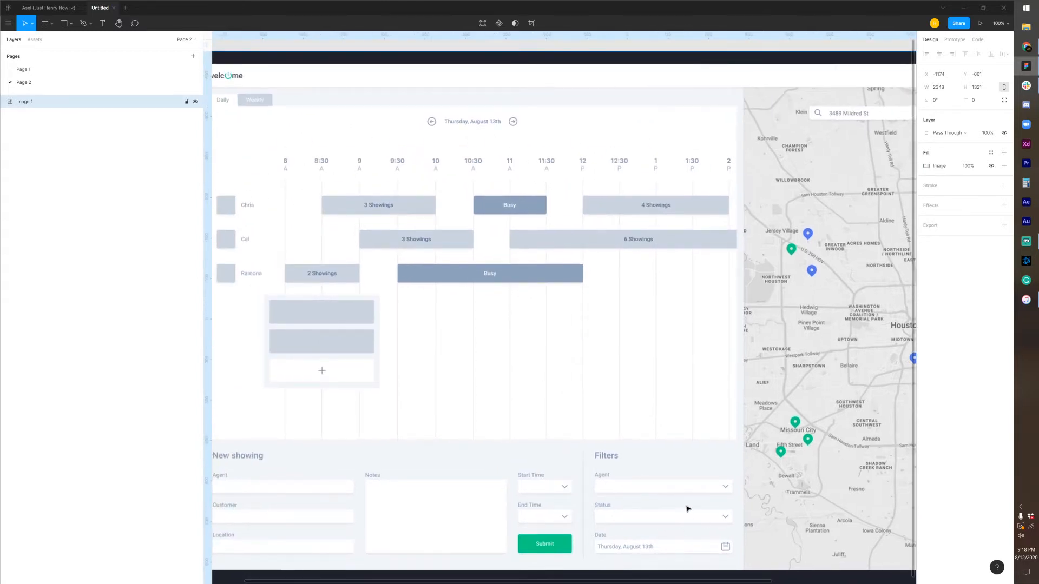
scroll(687, 503, down, 2)
drag(730, 471, 670, 486)
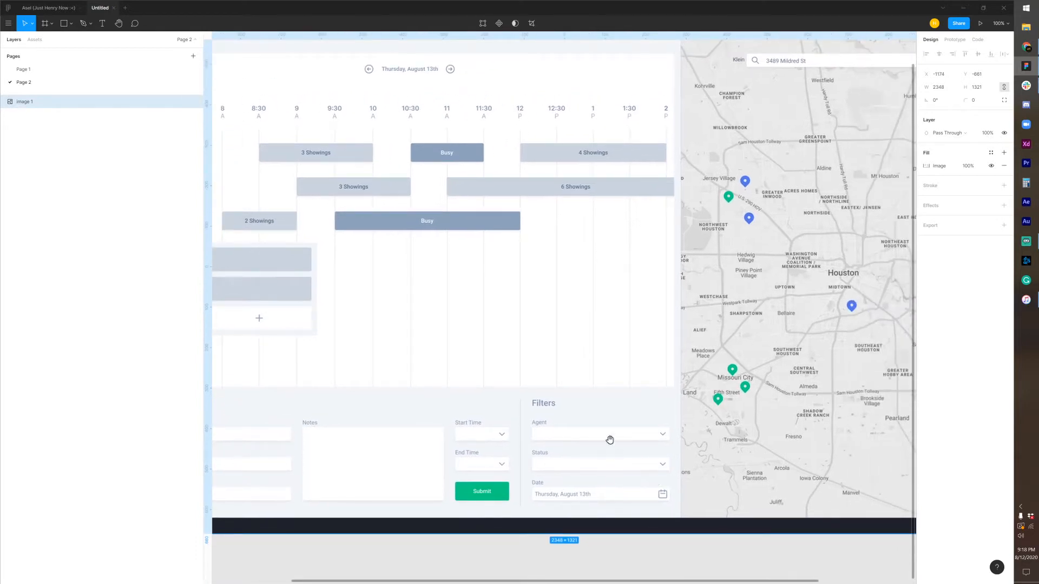
scroll(675, 386, down, 1)
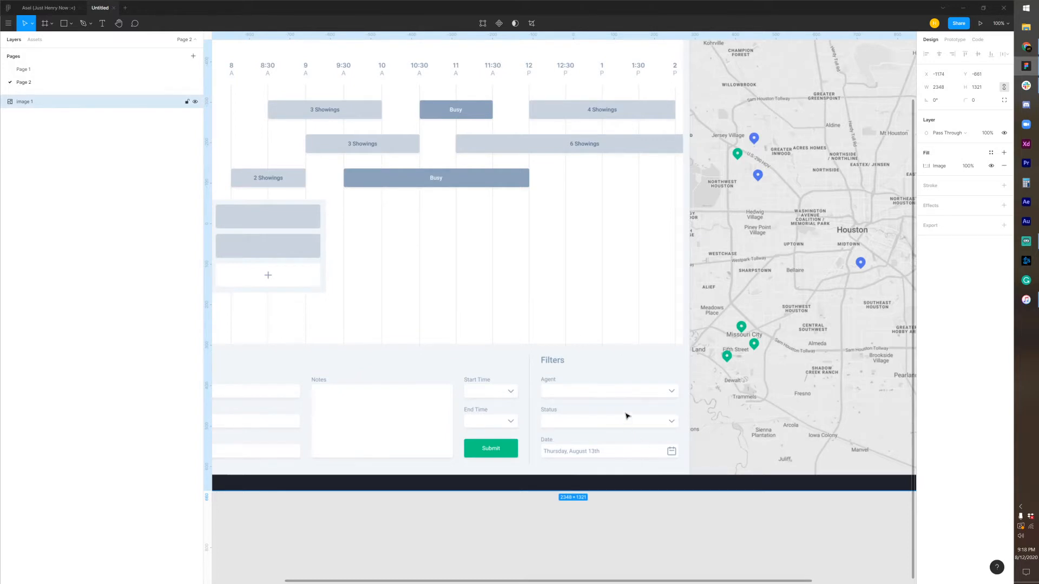
drag(638, 368, 425, 491)
drag(584, 345, 723, 283)
drag(791, 302, 708, 314)
drag(501, 270, 868, 226)
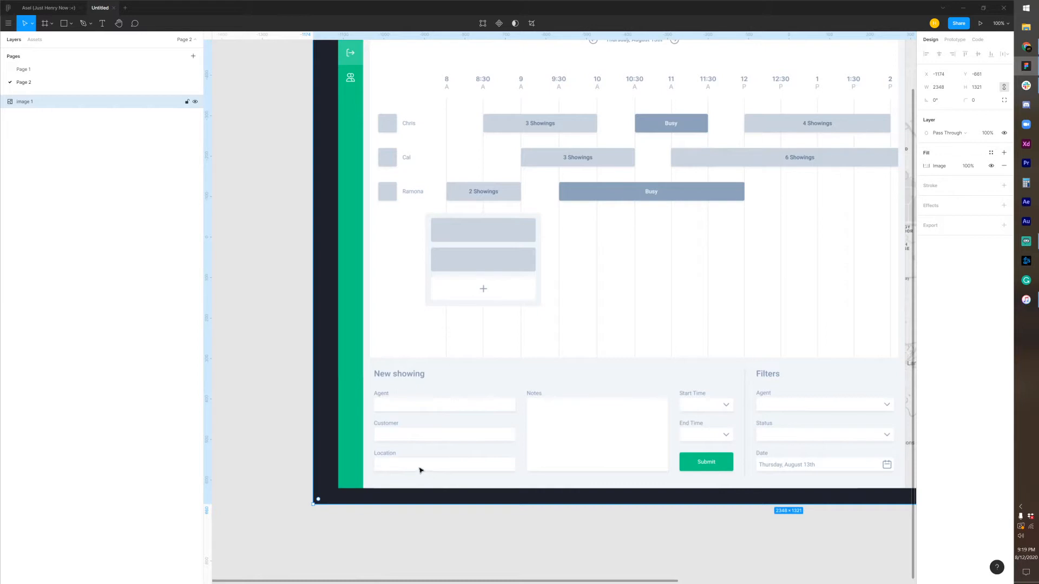
Examine the New showing form, its relation to the map, and the pop-up card under Ramona's schedule row
drag(630, 390, 564, 320)
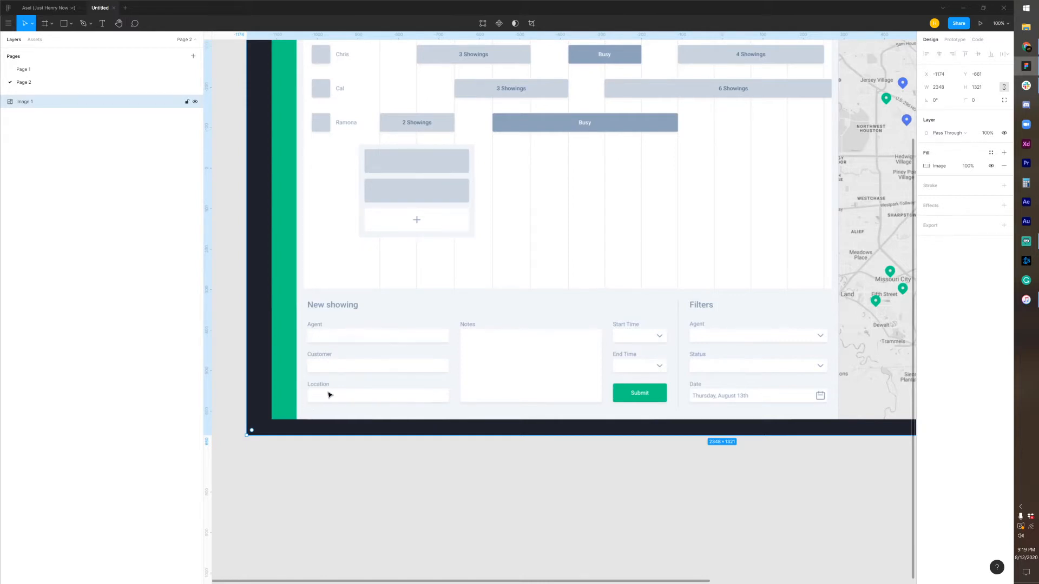
scroll(312, 386, up, 6)
scroll(341, 391, down, 6)
drag(782, 262, 655, 327)
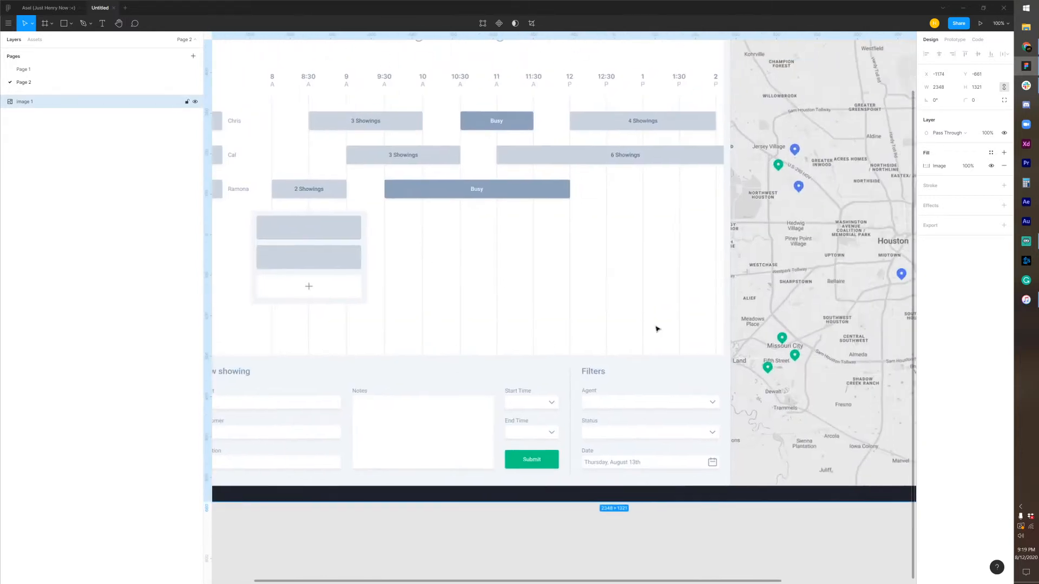
drag(808, 294, 669, 351)
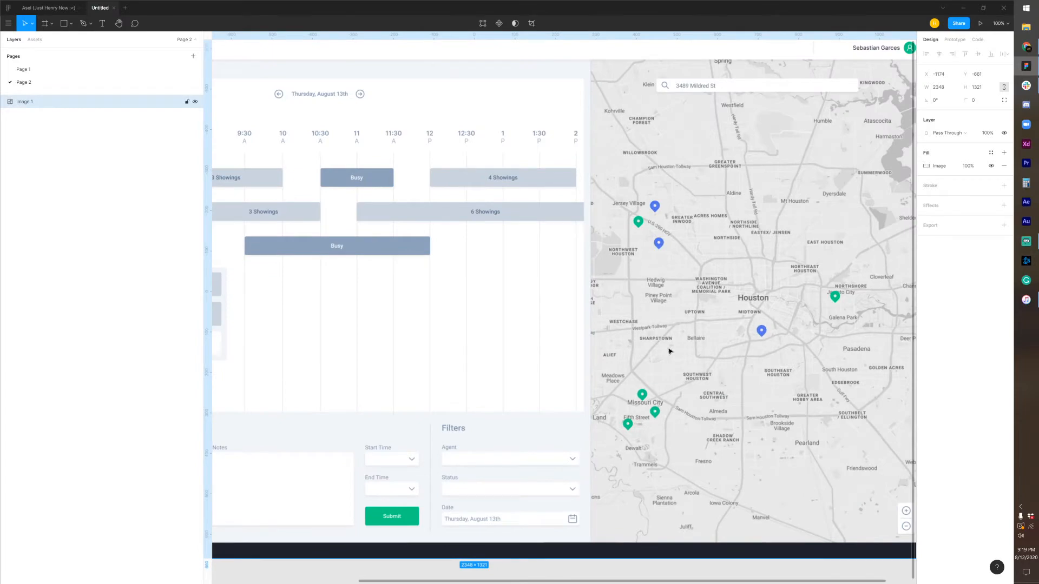
drag(350, 369, 725, 363)
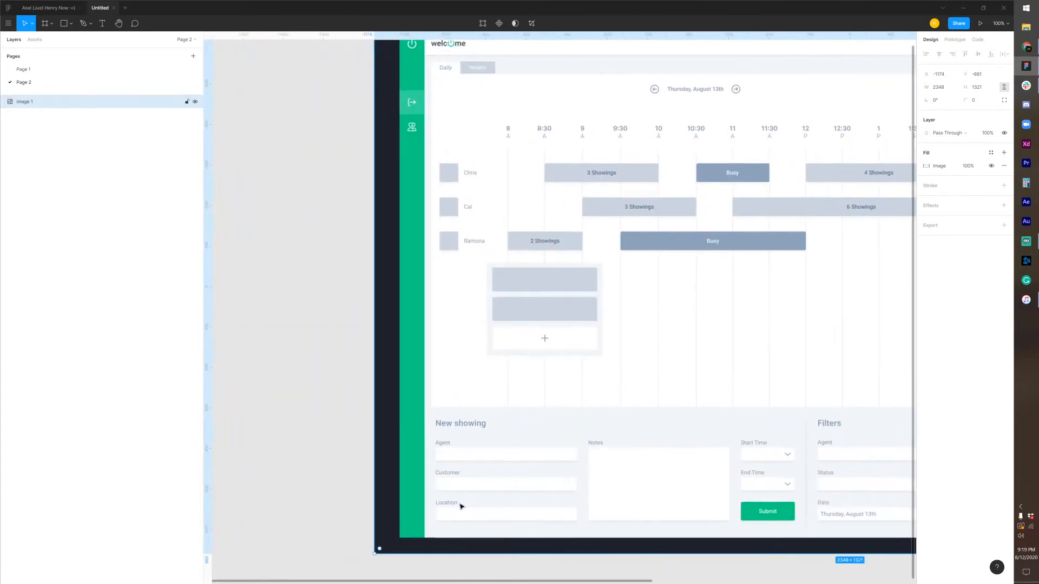
scroll(460, 504, up, 4)
scroll(439, 503, down, 2)
drag(649, 459, 619, 514)
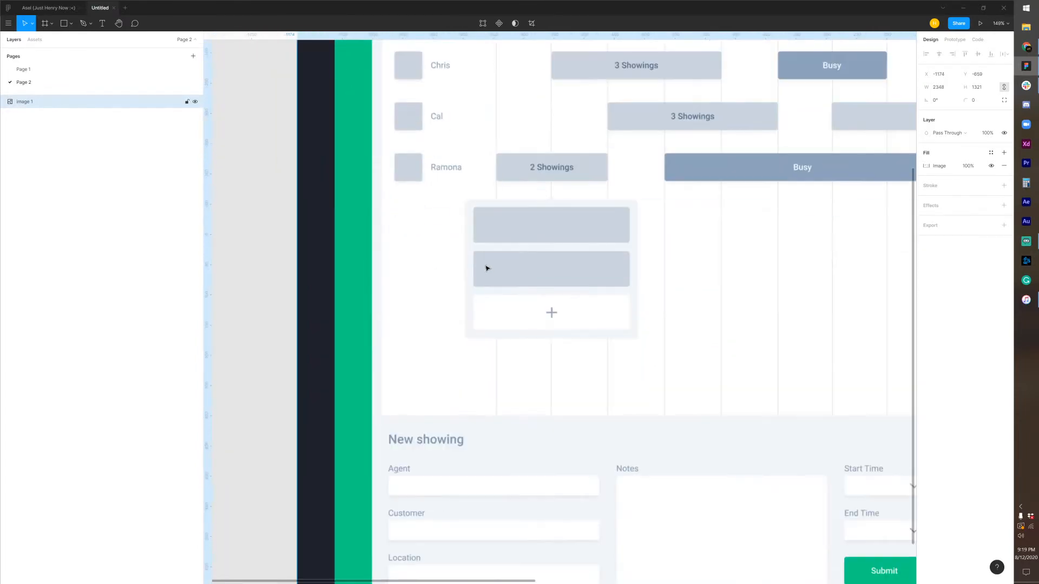
drag(444, 148, 406, 198)
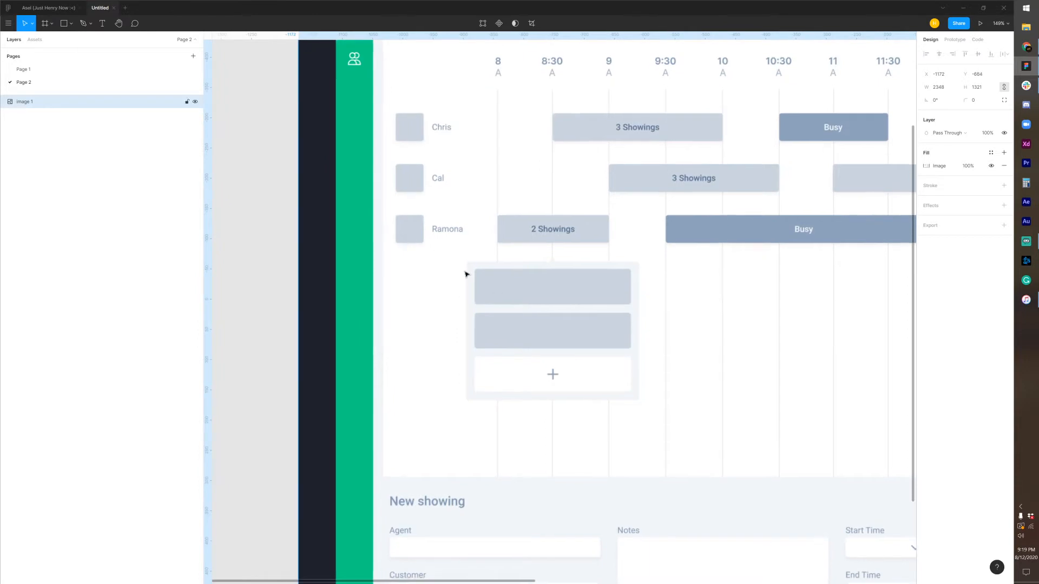
Add a "Customer" text label above the name column of the schedule, beside the time headings
key(shift+0)
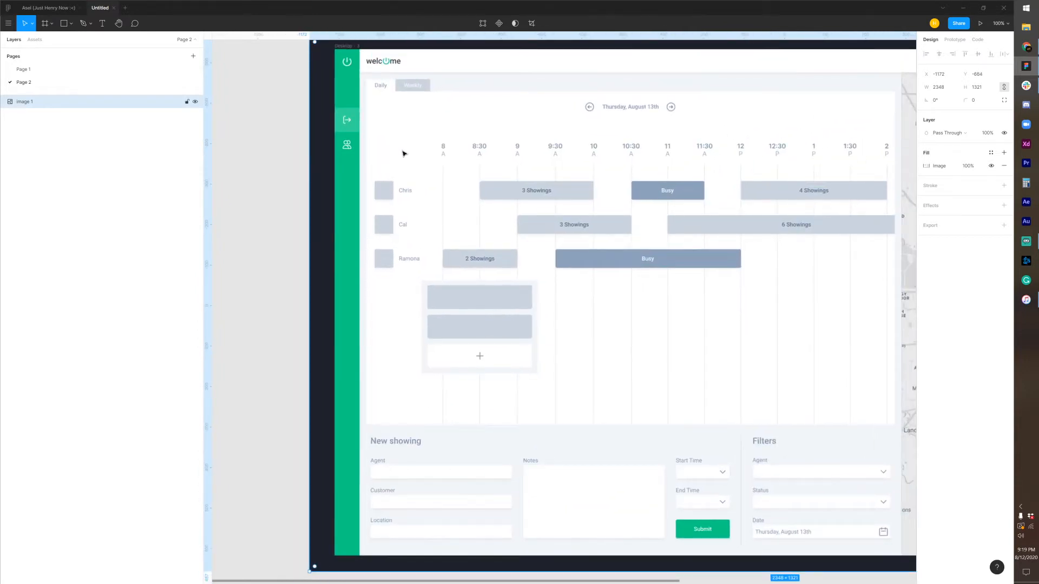
key(t)
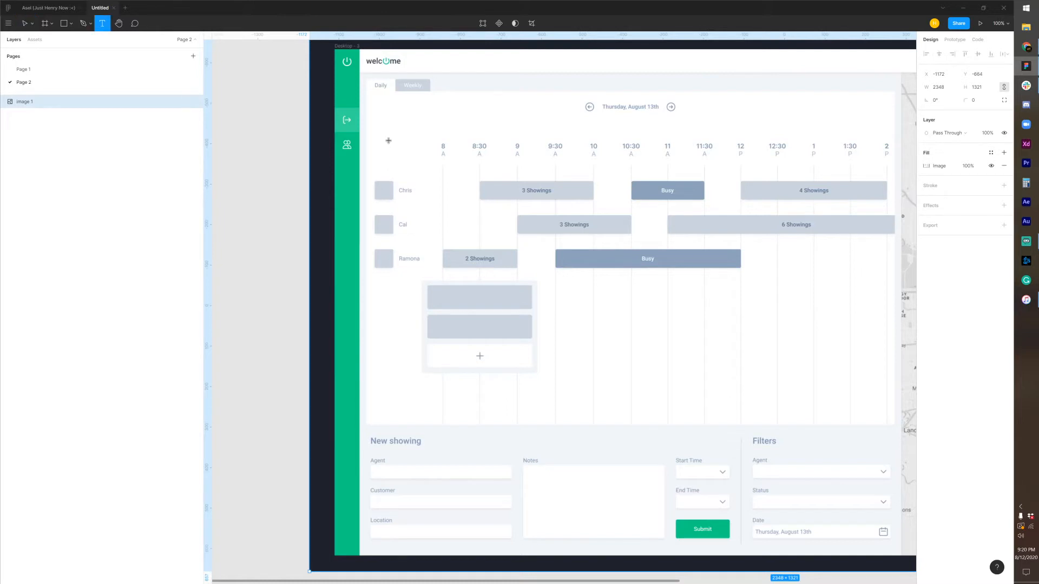
click(388, 141)
text(Cust)
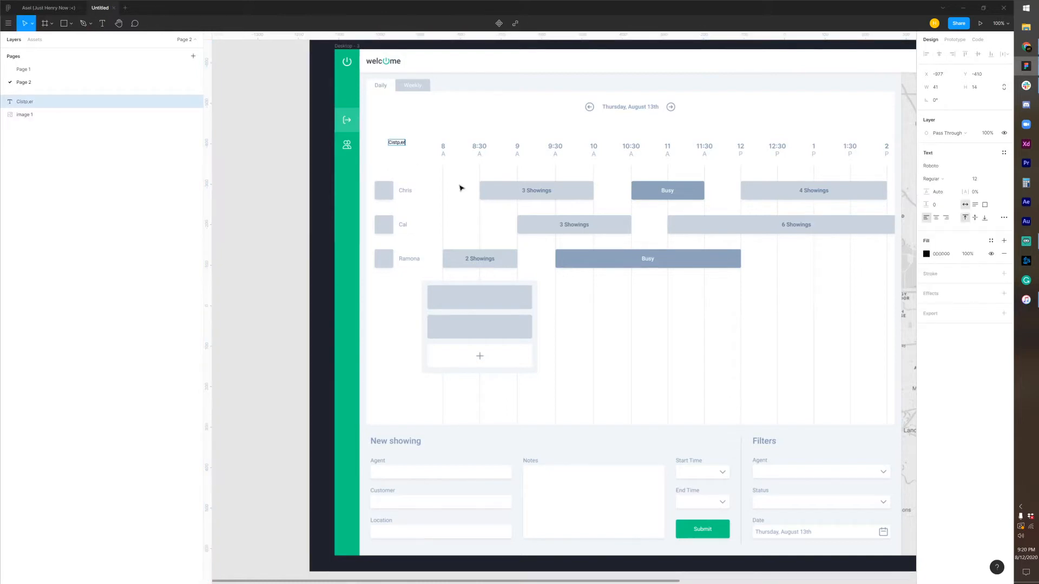
text(omer)
key(Escape)
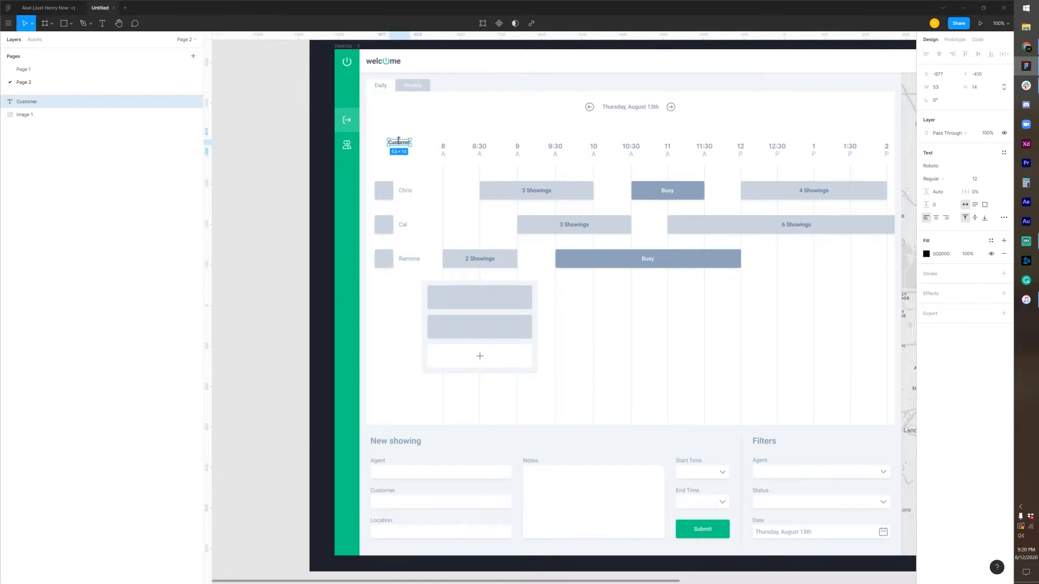
Shift the Customer label toward the sidebar and place a copy of it beside the 8 A heading, reading "Agent"
drag(401, 142, 385, 143)
alt+drag(385, 143, 415, 143)
double_click(415, 143)
text(Agent)
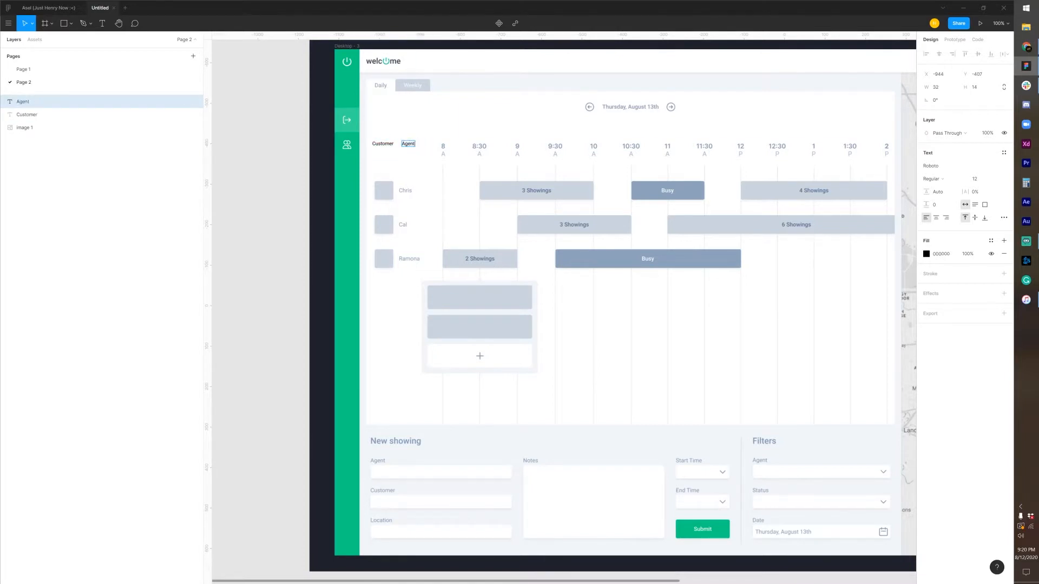
click(411, 150)
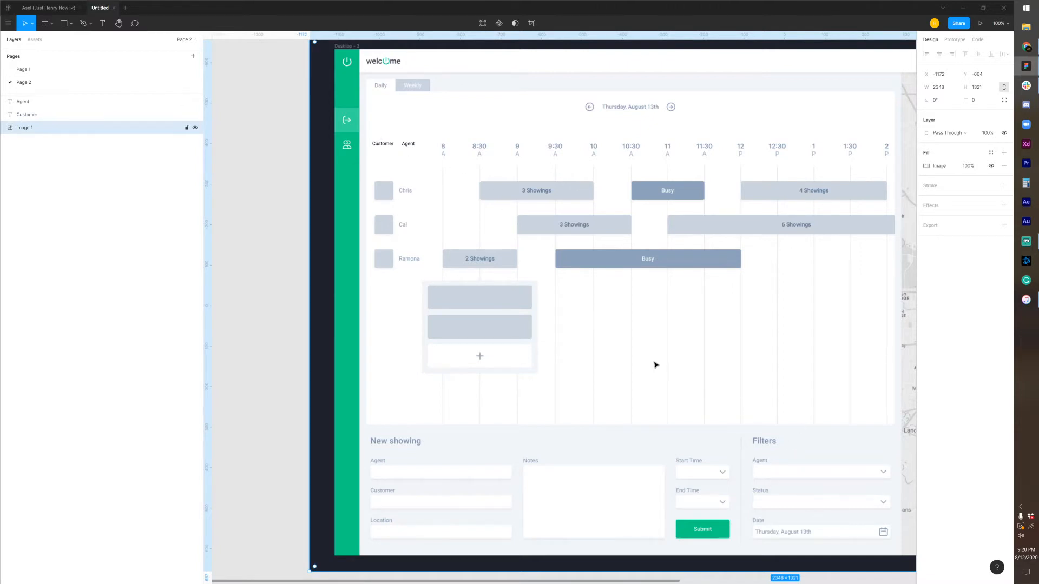
Set the Agent and Customer labels to font size 18 and space them apart above the name column
scroll(370, 147, up, 4)
click(455, 139)
drag(454, 139, 463, 139)
click(974, 178)
text(18)
key(Return)
click(398, 139)
click(974, 179)
text(18)
click(562, 103)
scroll(409, 369, down, 2)
drag(450, 216, 461, 216)
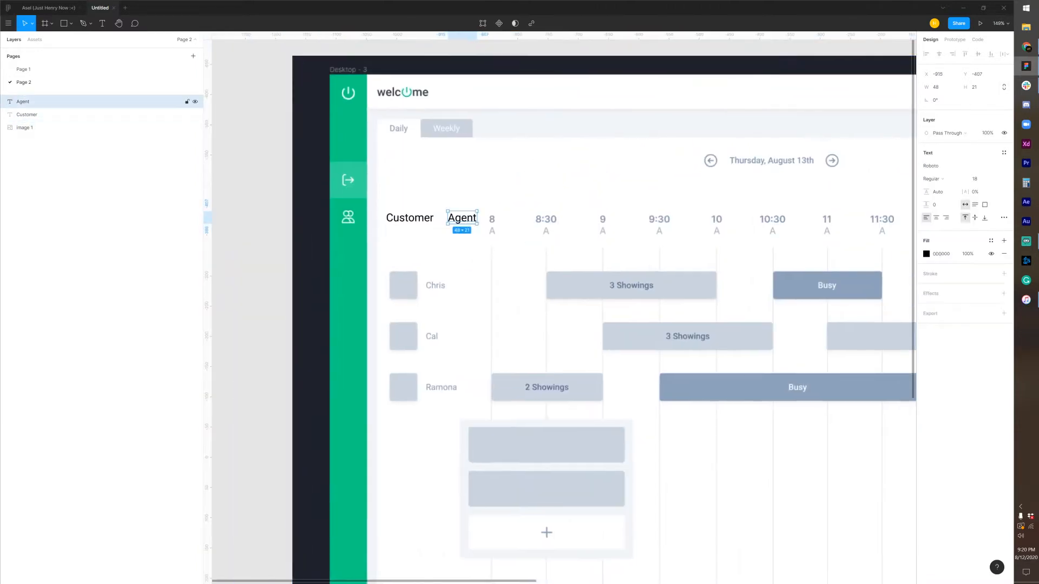
Lighten the Agent label to a grey tone so it reads as the inactive option beside Customer
scroll(527, 206, down, 2)
click(461, 213)
click(503, 194)
Compare the Daily and Weekly tab styling with the Customer and Agent labels
scroll(452, 179, up, 8)
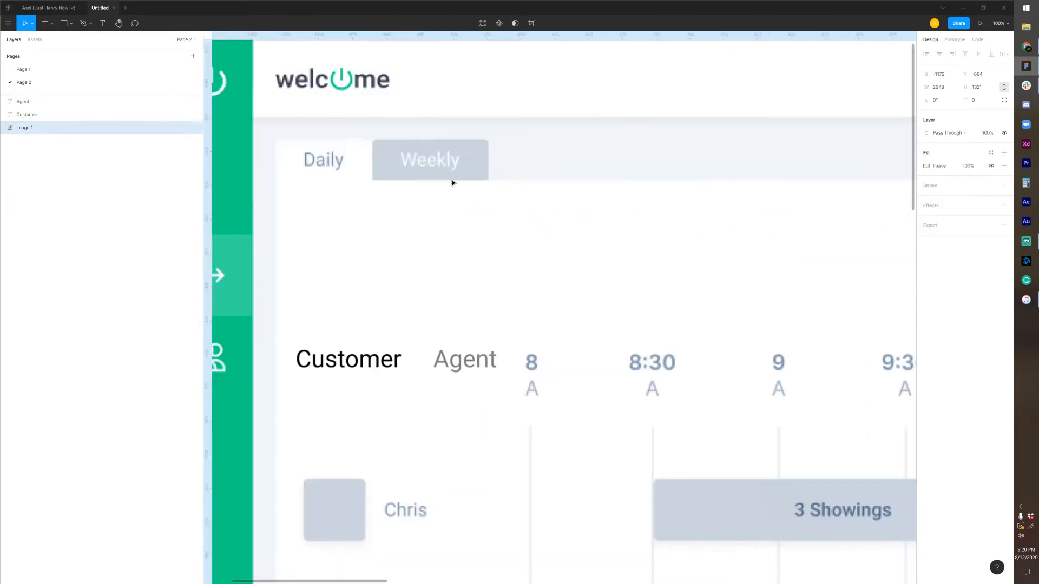
scroll(409, 154, down, 2)
scroll(410, 153, down, 1)
drag(410, 138, 451, 216)
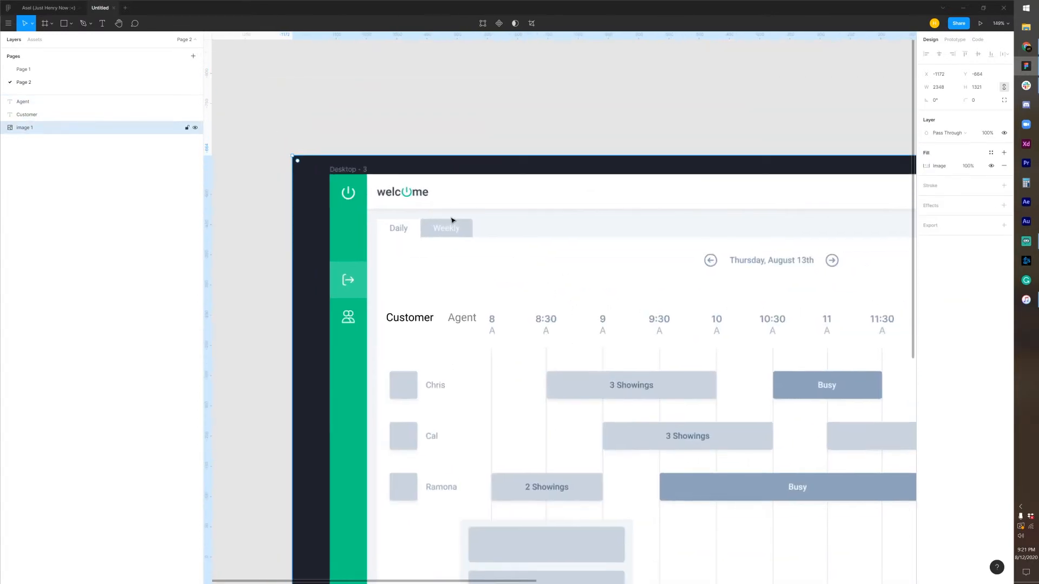
scroll(452, 217, up, 3)
scroll(506, 227, down, 1)
scroll(564, 206, down, 5)
scroll(577, 198, up, 3)
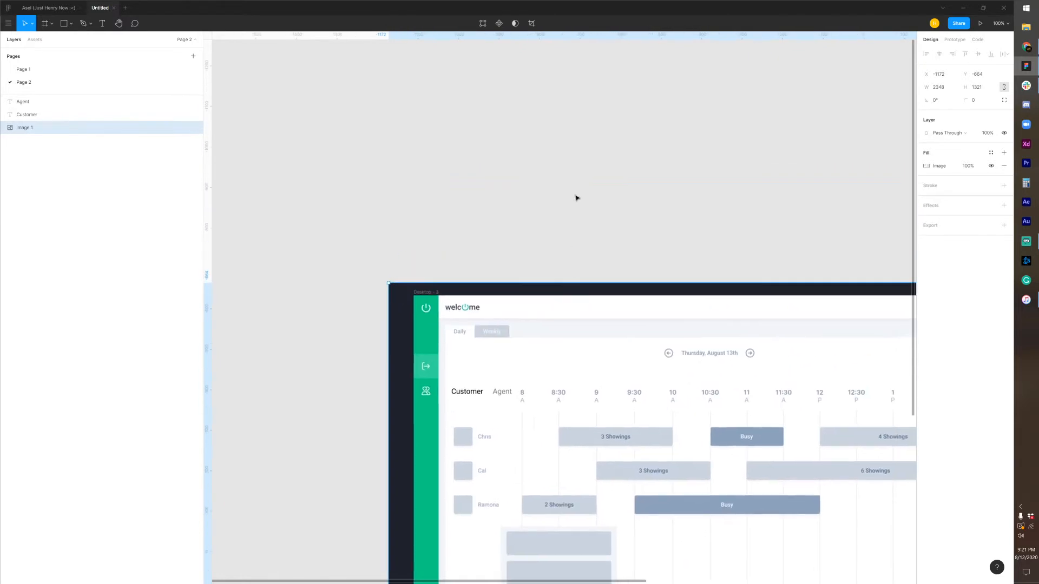
Draw a frame above the mockup with two overlapping 91 × 91 squares, filling them white and CBD5E0 on a grey background
key(t)
drag(409, 73, 568, 220)
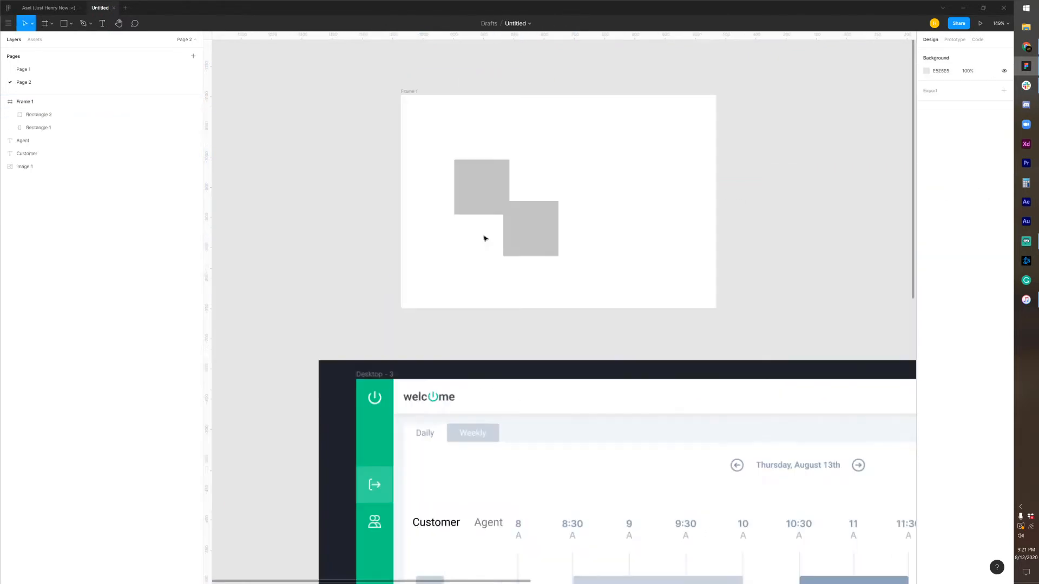
drag(518, 226, 503, 219)
click(460, 304)
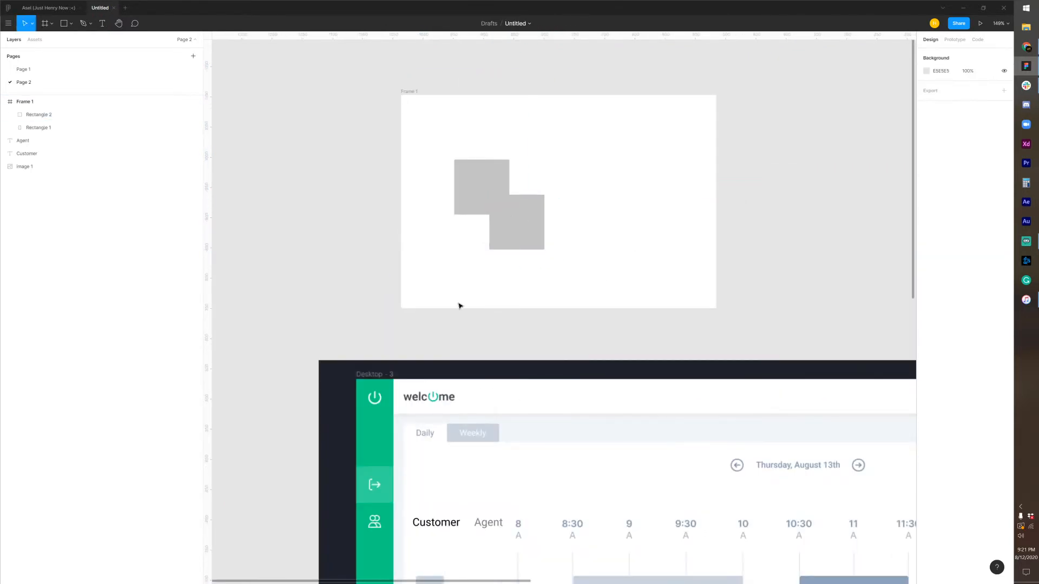
click(508, 229)
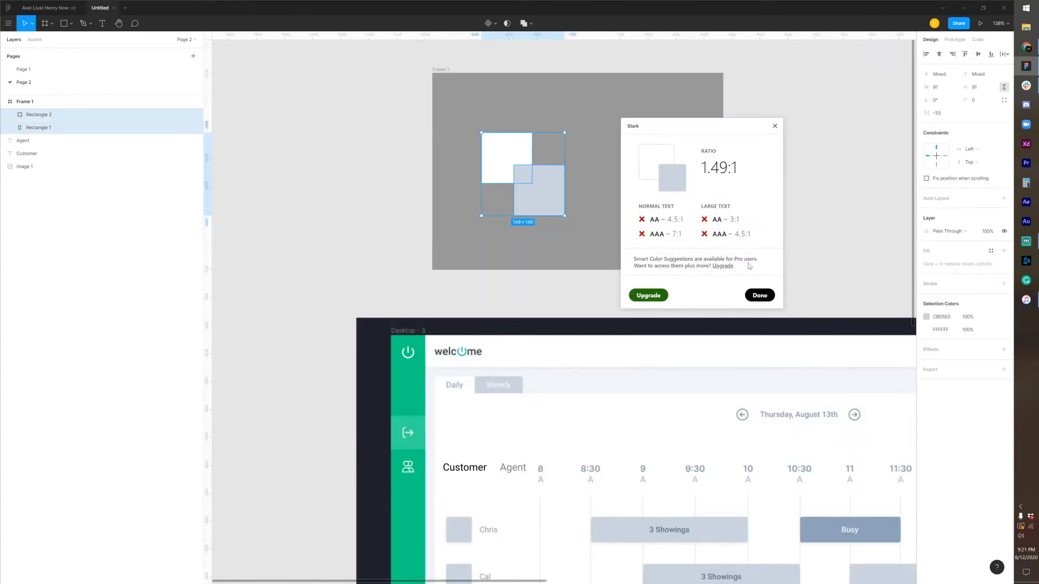
Check the two squares' contrast ratio in Stark against the AA and AAA text thresholds, close the checker and compare with the mockup
mouse_move(723, 203)
drag(707, 168, 742, 172)
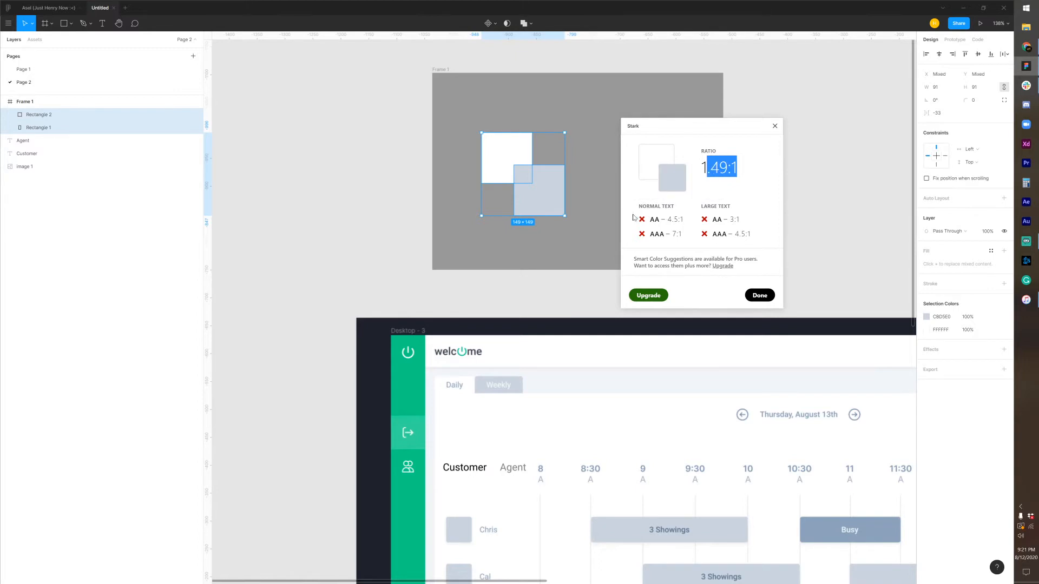
drag(723, 219, 738, 220)
click(762, 234)
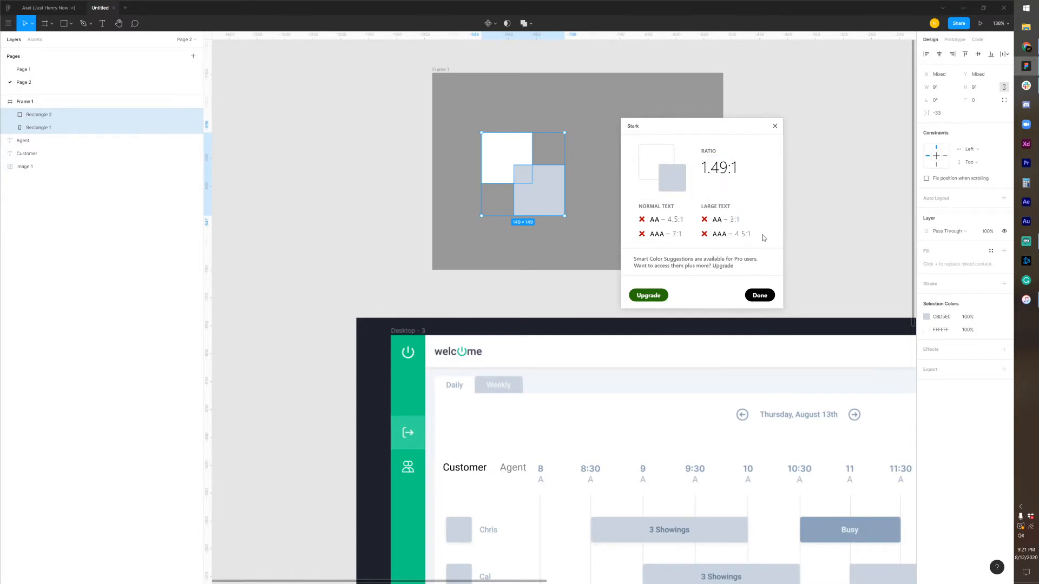
mouse_move(760, 236)
mouse_down()
mouse_move(656, 223)
mouse_move(744, 223)
mouse_up()
click(674, 228)
click(594, 180)
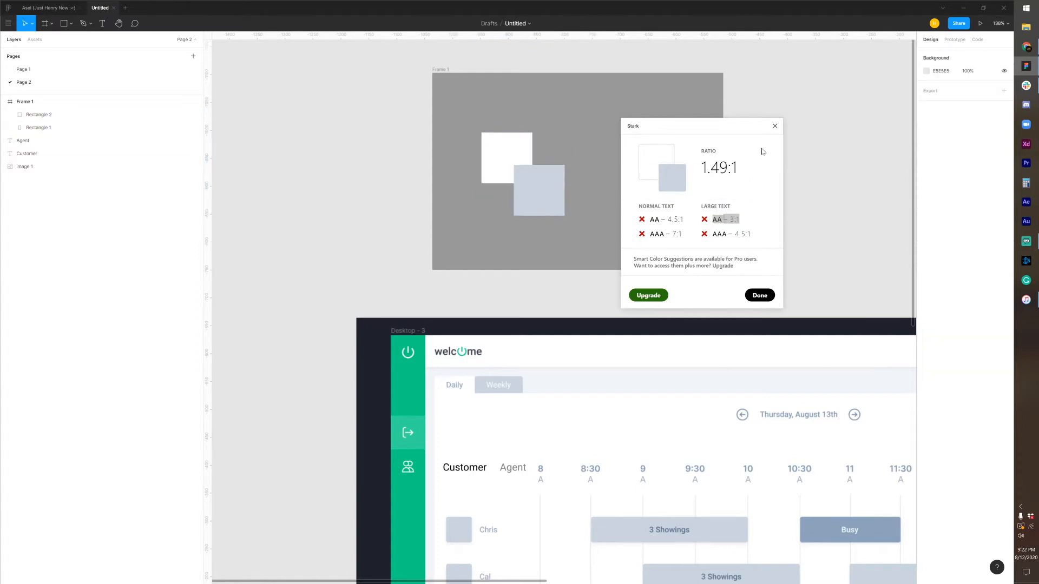
click(775, 126)
scroll(445, 352, down, 3)
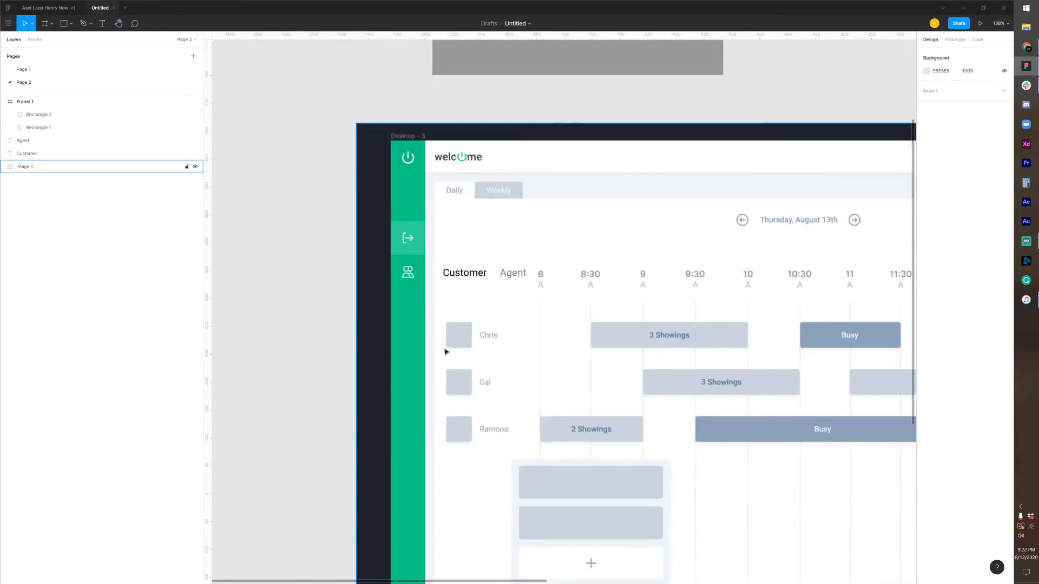
scroll(460, 316, up, 2)
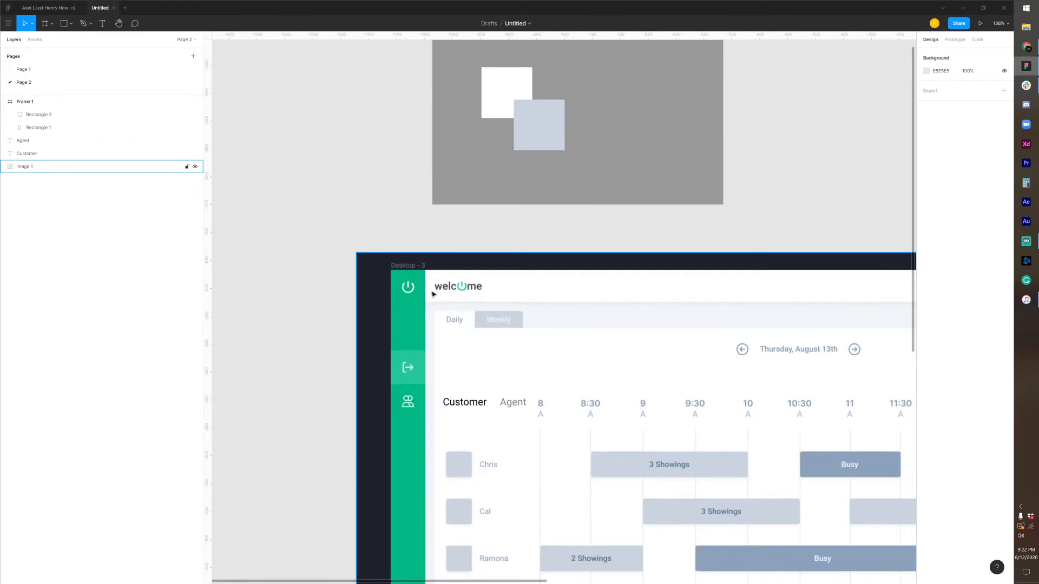
scroll(433, 294, up, 5)
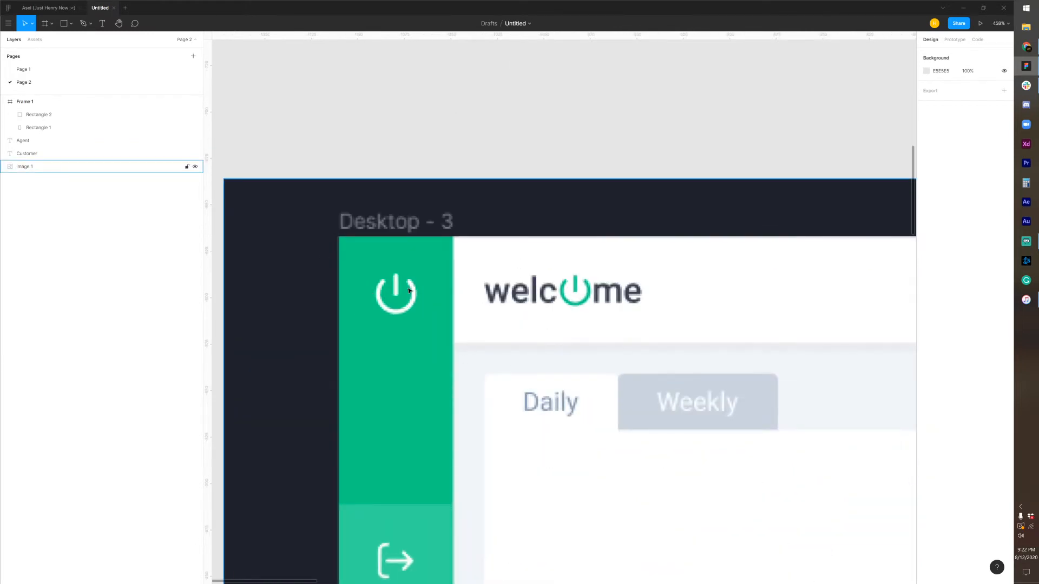
key(r)
mouse_move(355, 247)
mouse_down()
mouse_move(443, 339)
mouse_move(413, 350)
mouse_move(420, 386)
mouse_up()
key(Delete)
scroll(464, 321, down, 10)
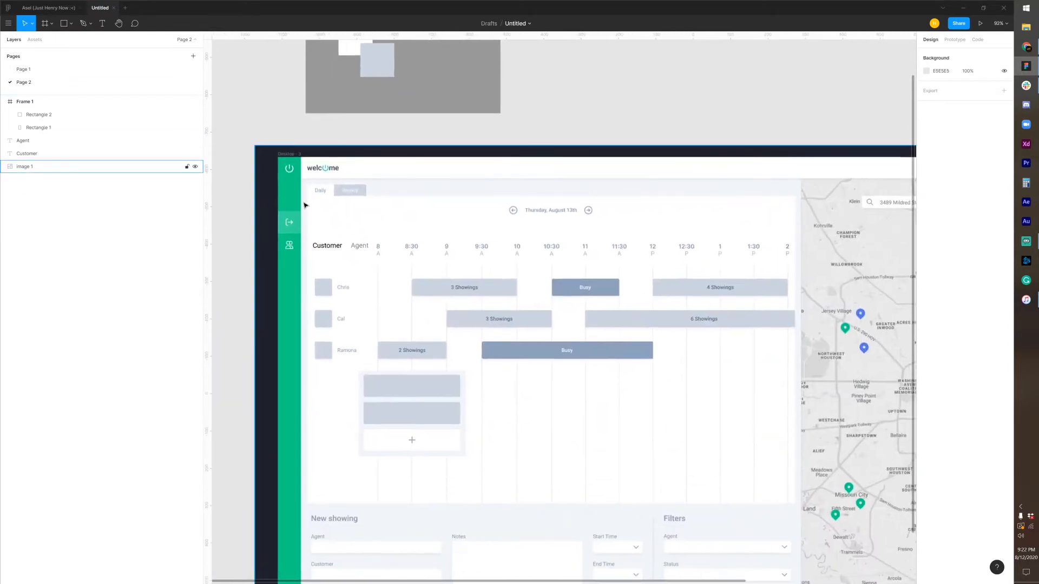
Examine the mockup's sidebar icons, daily schedule, New showing form, filters and map as a whole layout
double_click(292, 171)
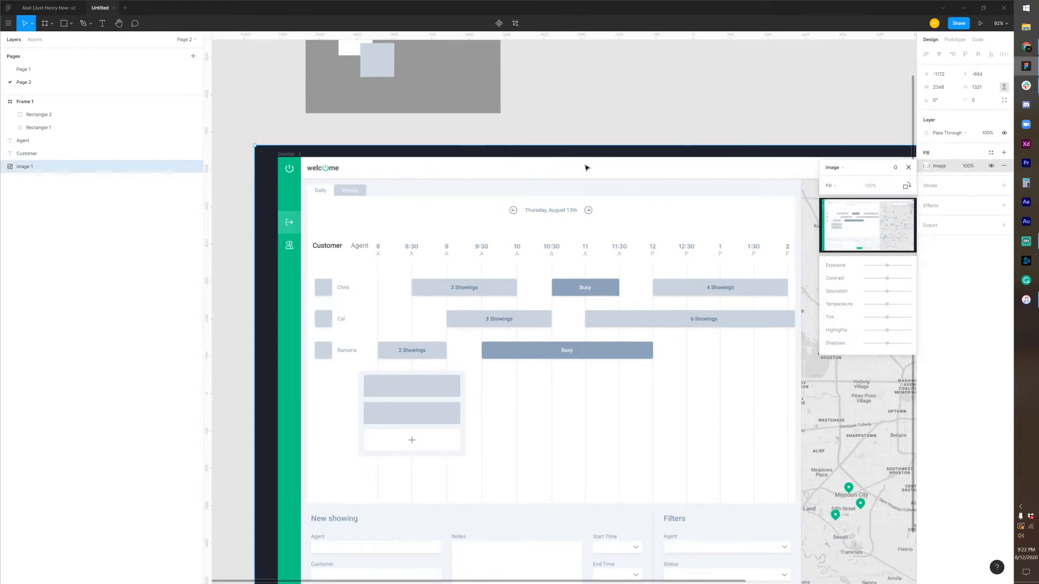
click(909, 168)
drag(344, 188, 308, 120)
scroll(262, 129, up, 5)
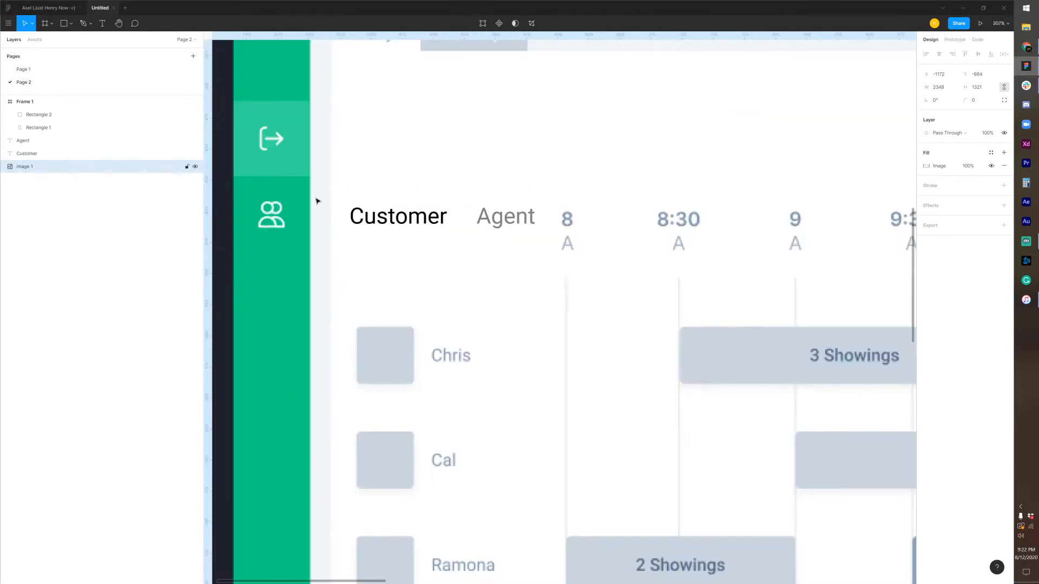
scroll(317, 201, down, 4)
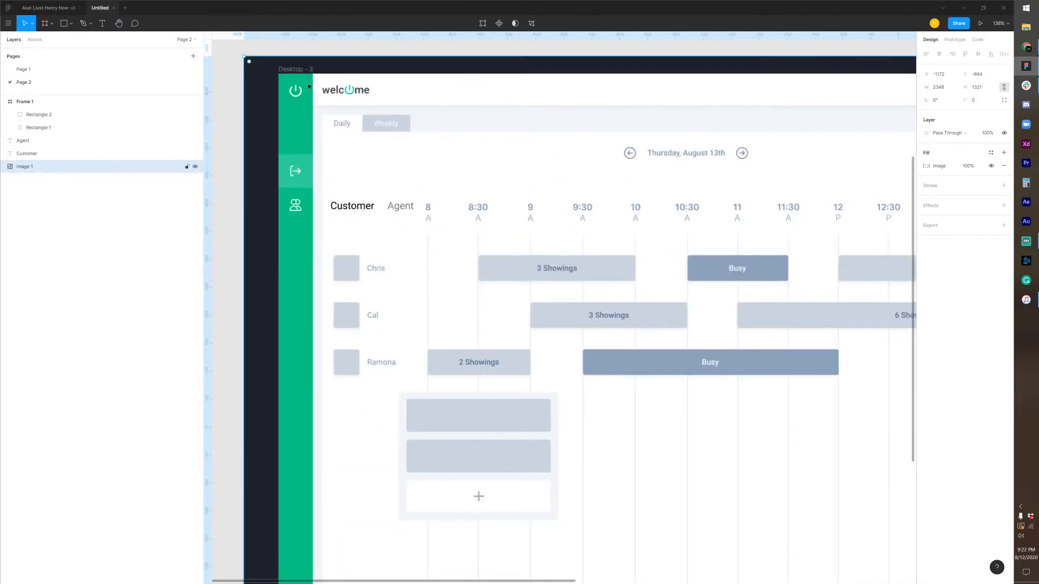
scroll(467, 227, down, 4)
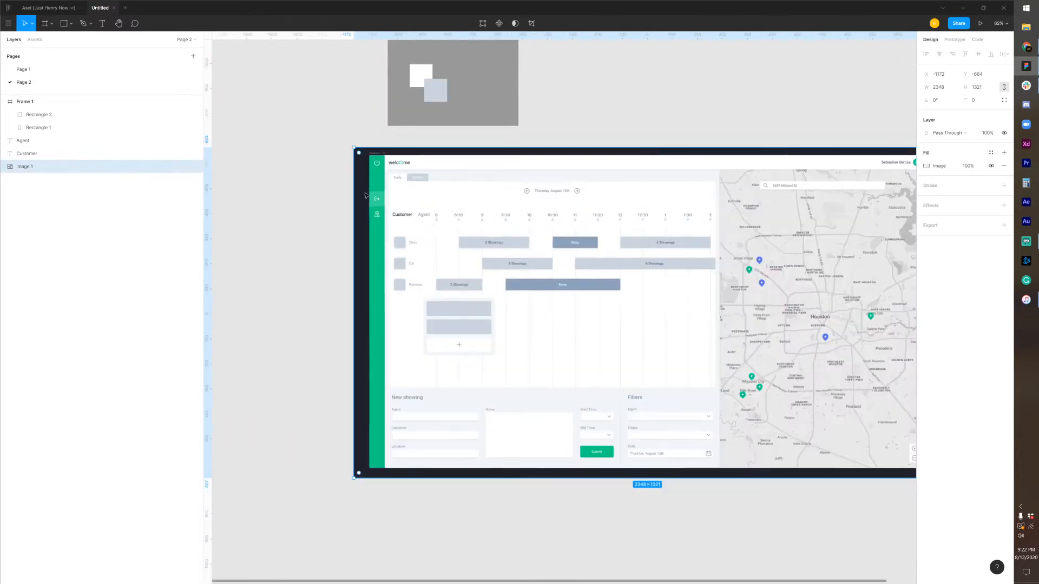
scroll(369, 167, up, 4)
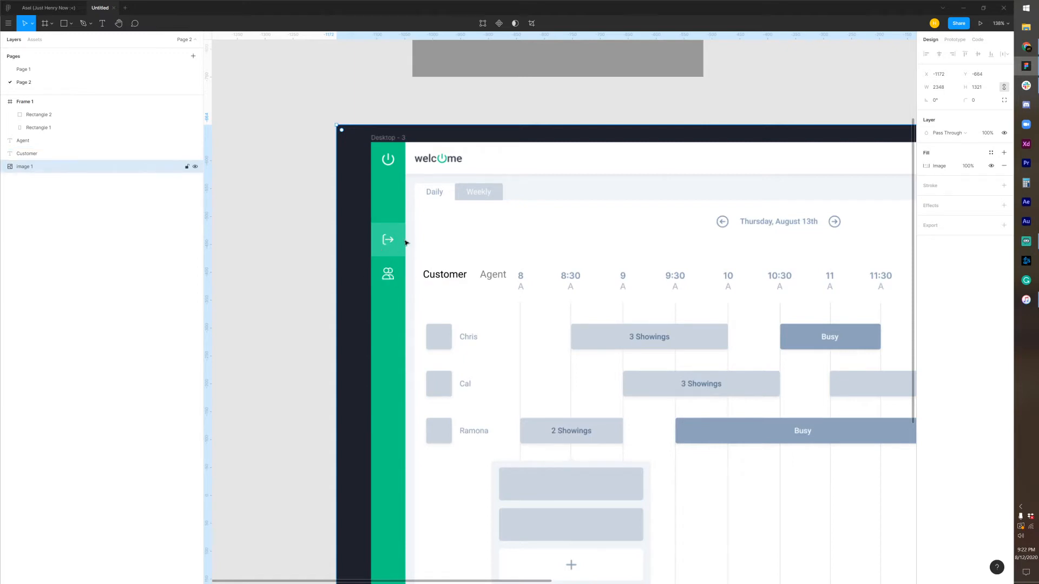
scroll(413, 504, down, 6)
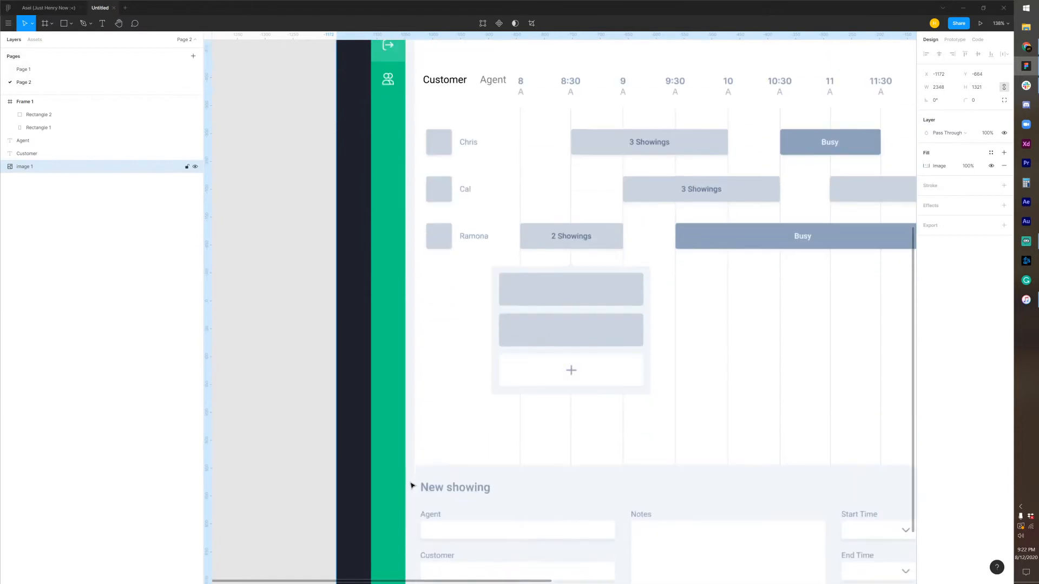
scroll(408, 323, up, 5)
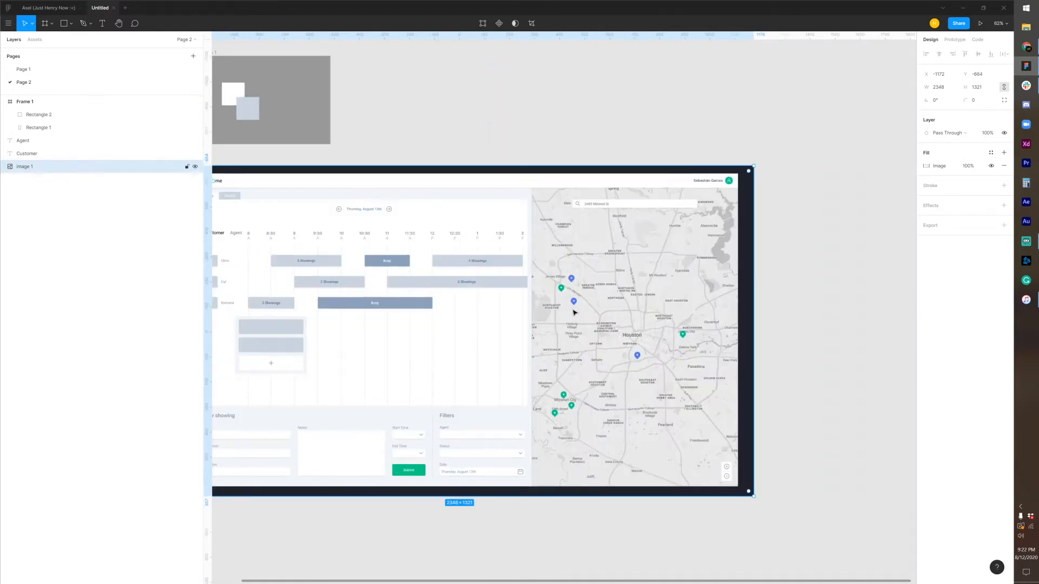
scroll(618, 370, left, 3)
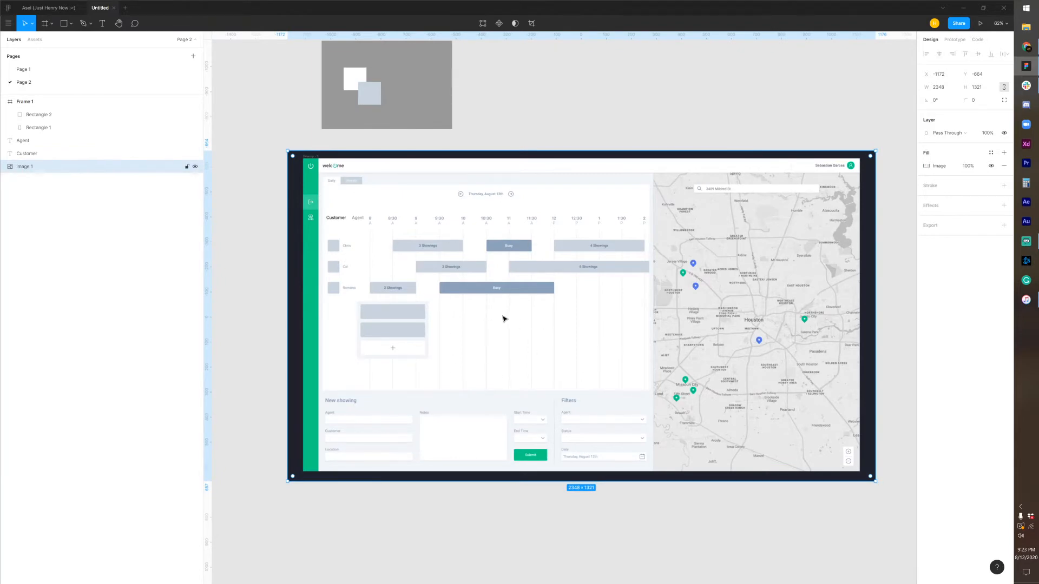
scroll(472, 435, down, 3)
key(Escape)
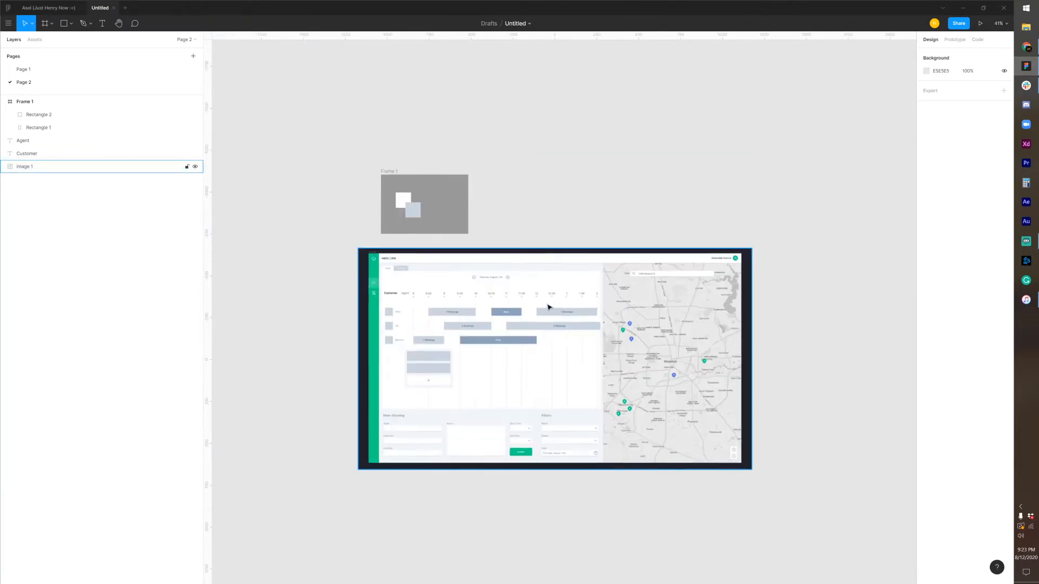
drag(530, 321, 666, 197)
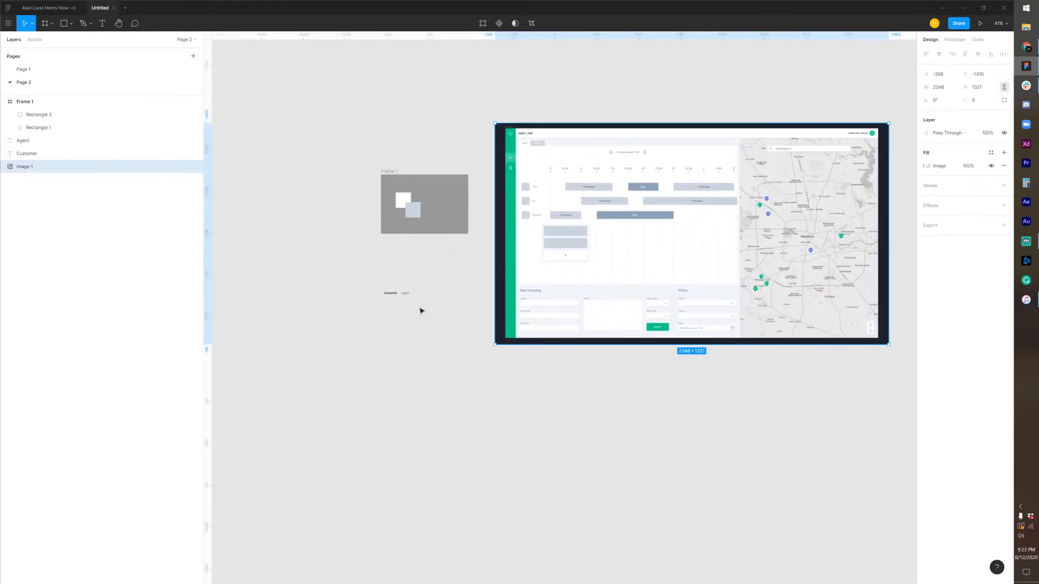
key(ctrl+z)
drag(636, 304, 585, 296)
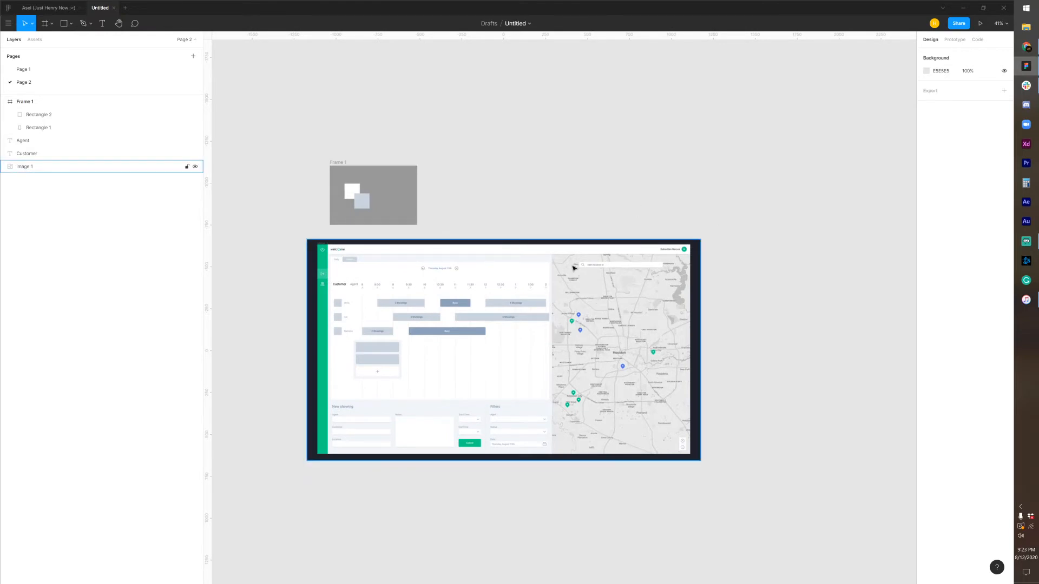
Add a new white frame below the mockup with a 92 × 1024 sidebar rectangle along its left edge
key(f)
drag(775, 309, 776, 312)
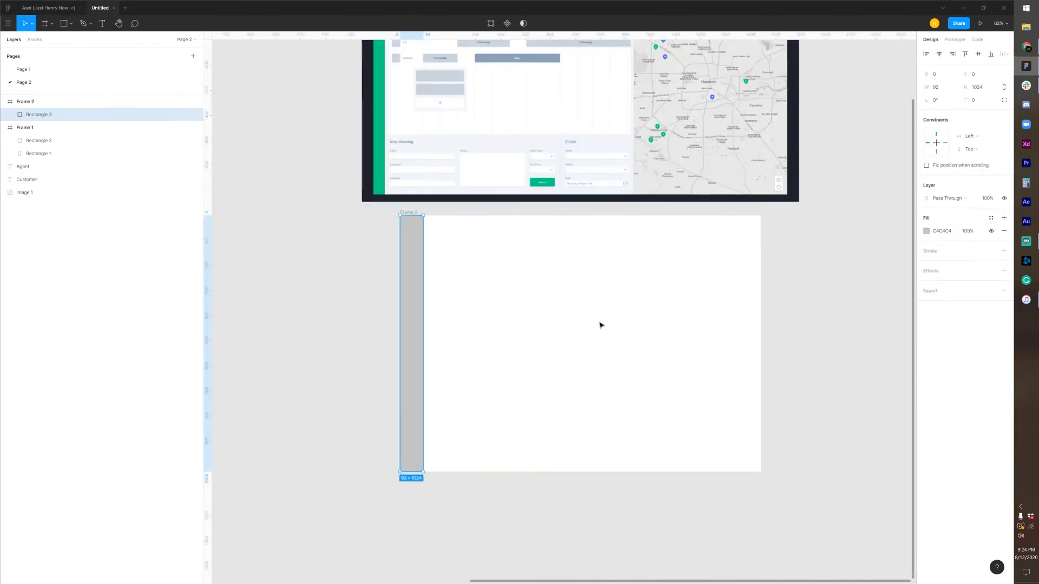
scroll(598, 325, up, 5)
key(Escape)
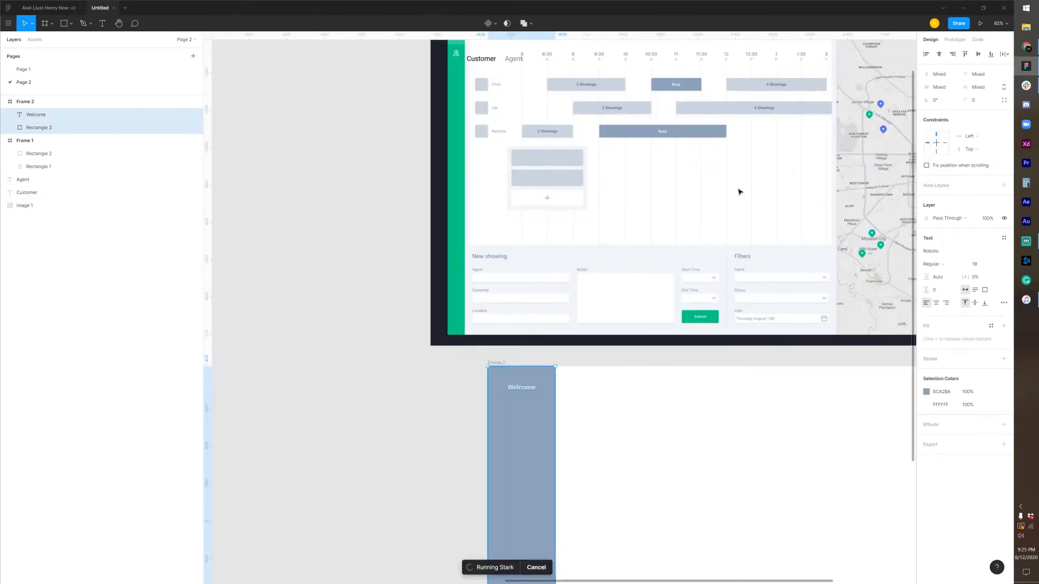
Increase the font size of the sidebar's Welcome heading to 24
scroll(739, 193, down, 3)
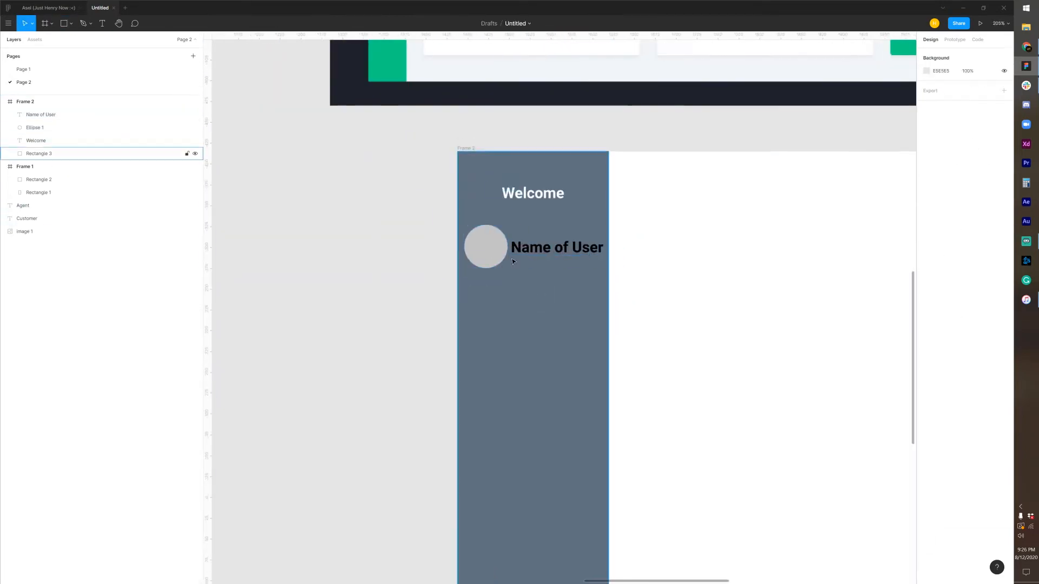
scroll(589, 227, down, 2)
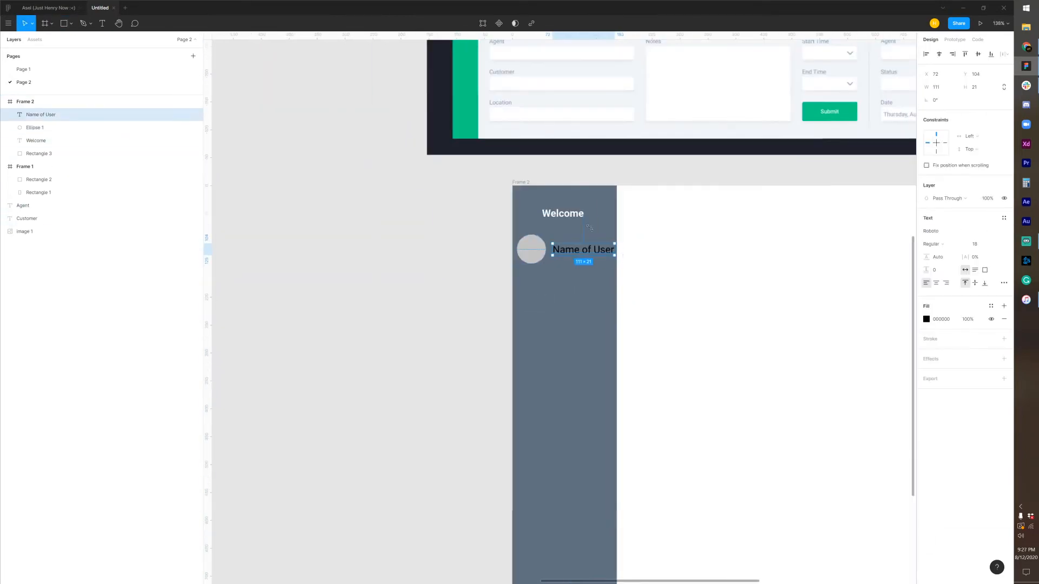
click(562, 216)
click(995, 243)
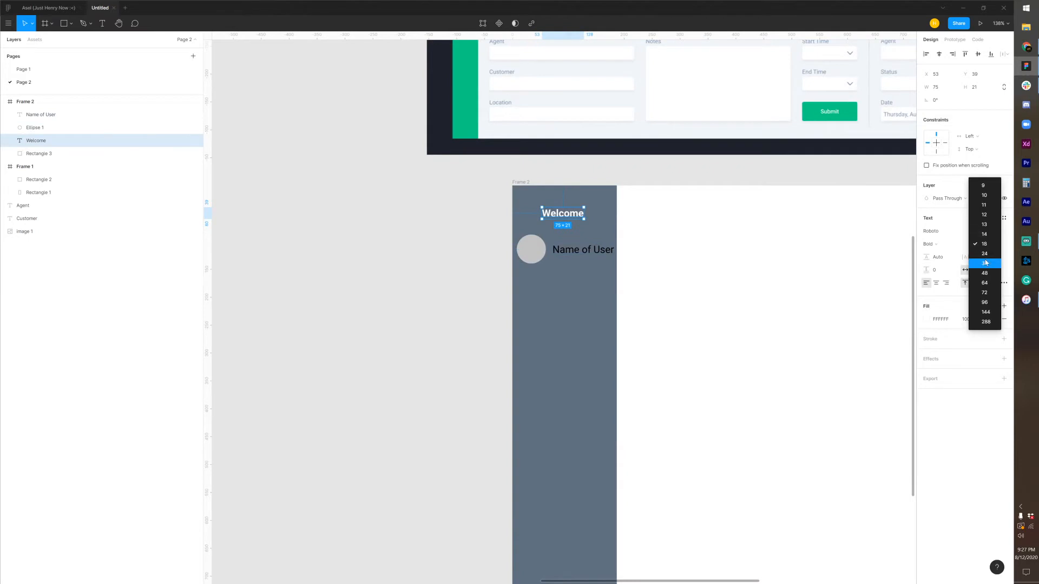
click(982, 261)
click(726, 211)
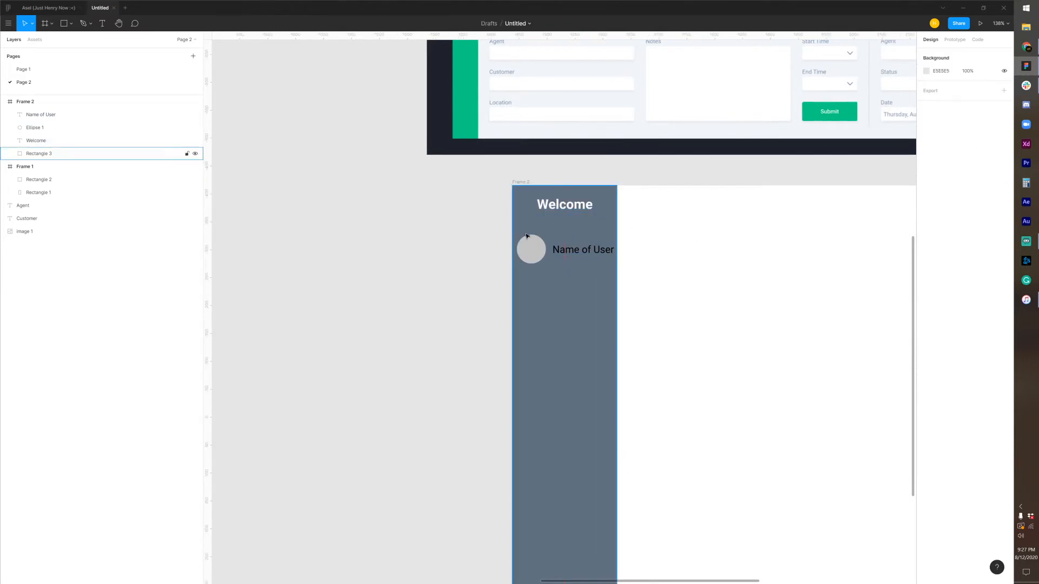
Compare the new frame with the mockup and widen its sidebar rectangle to 234
scroll(606, 375, down, 3)
scroll(607, 376, down, 5)
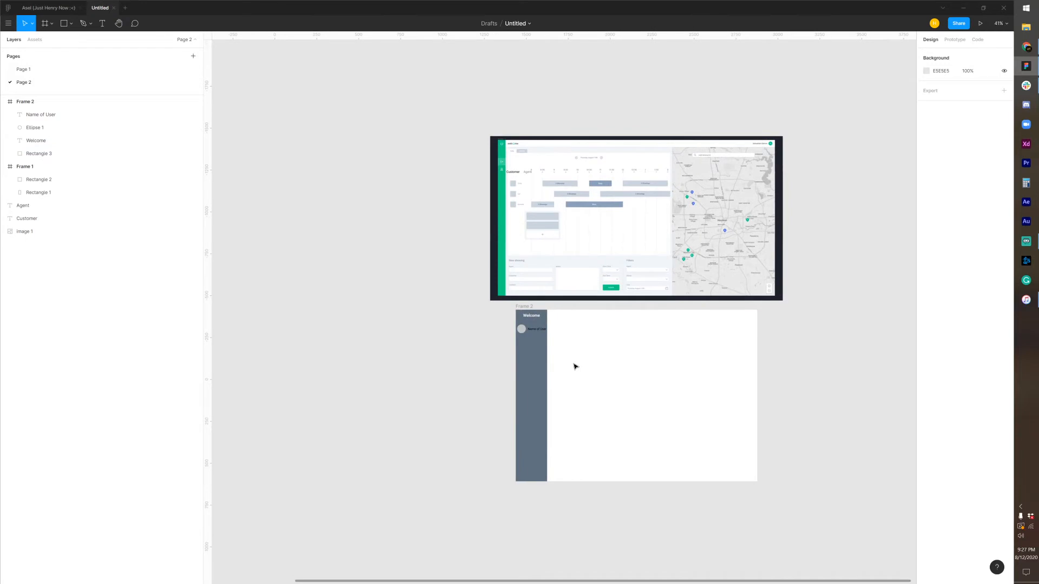
scroll(575, 367, up, 5)
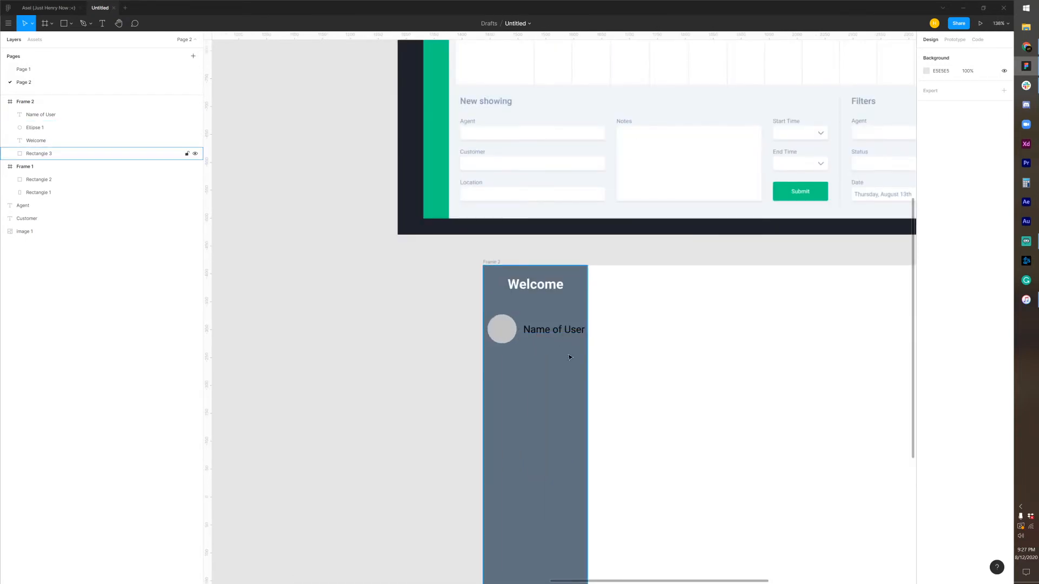
scroll(473, 181, up, 7)
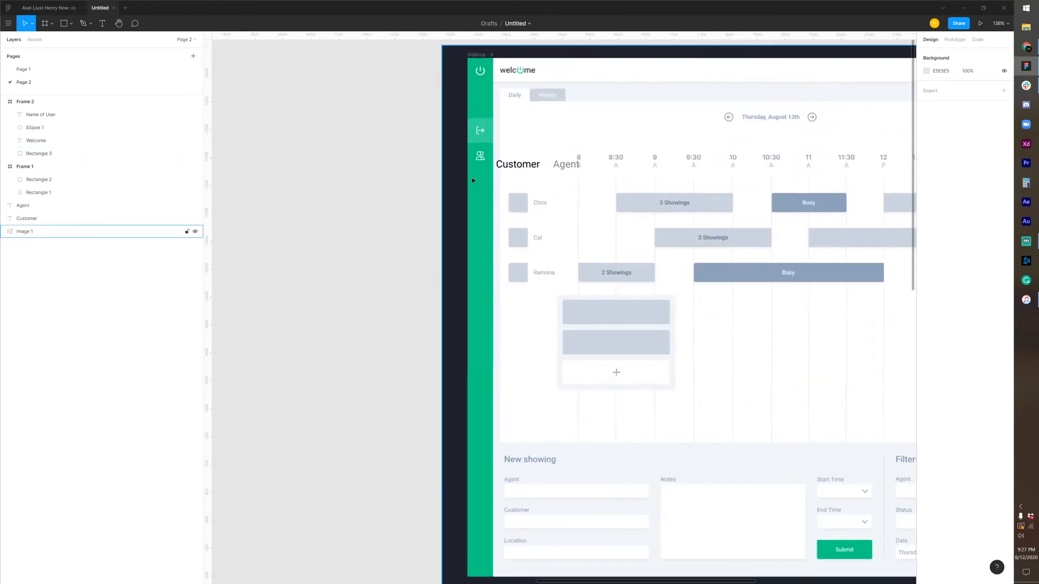
scroll(609, 320, down, 3)
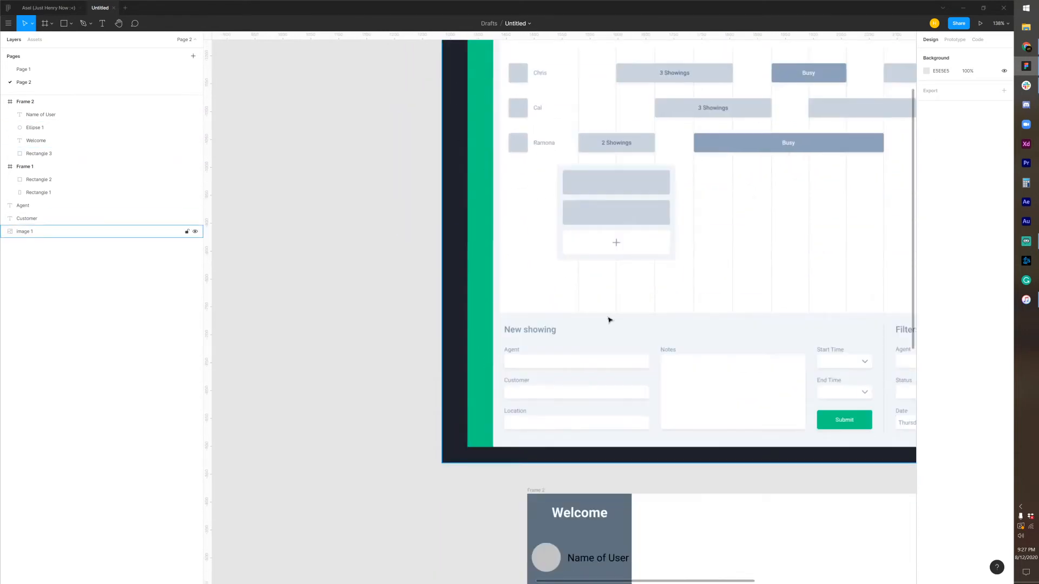
scroll(696, 400, down, 2)
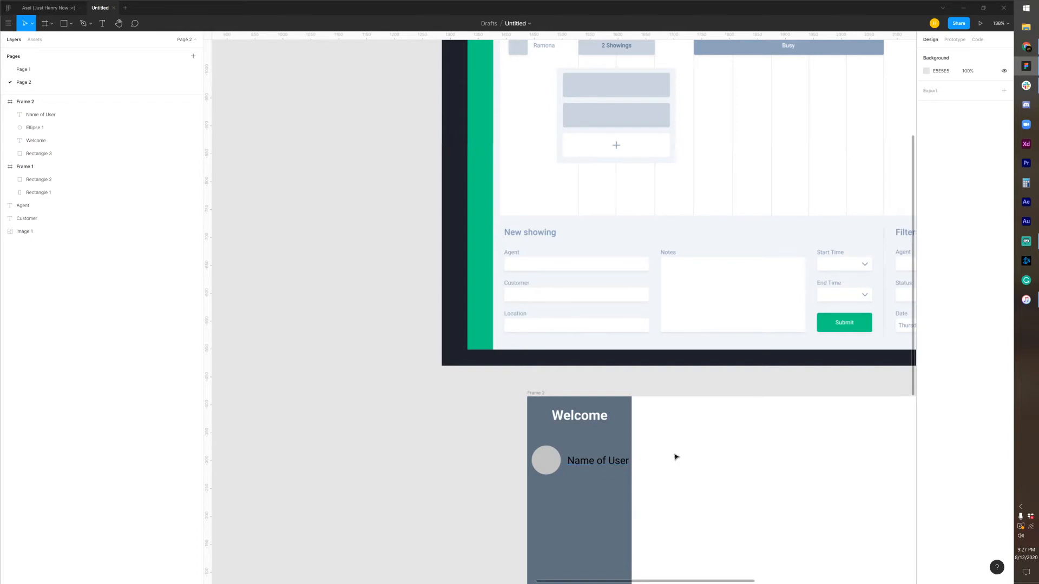
scroll(688, 463, down, 3)
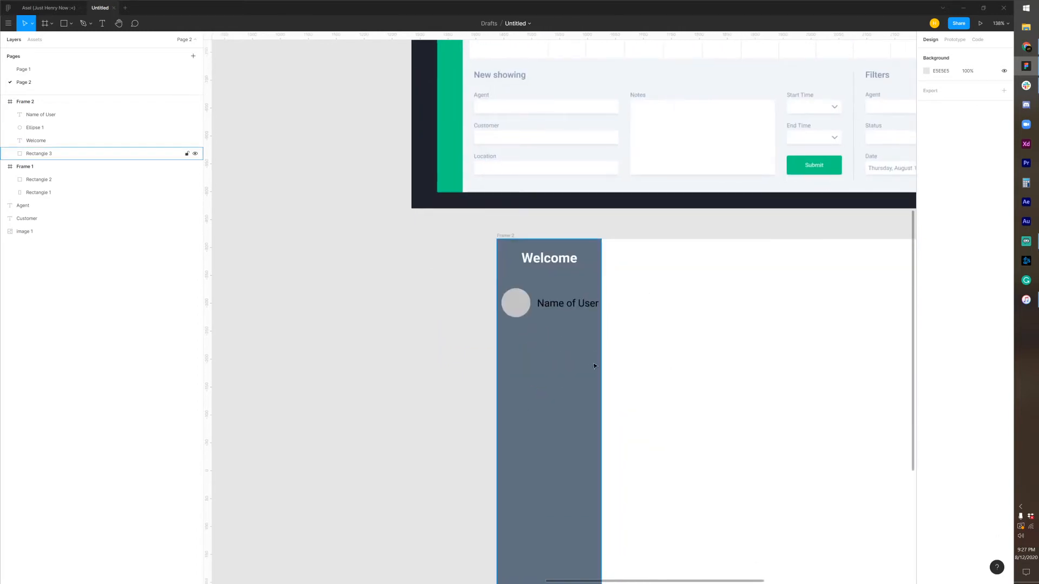
click(594, 366)
drag(601, 368, 627, 364)
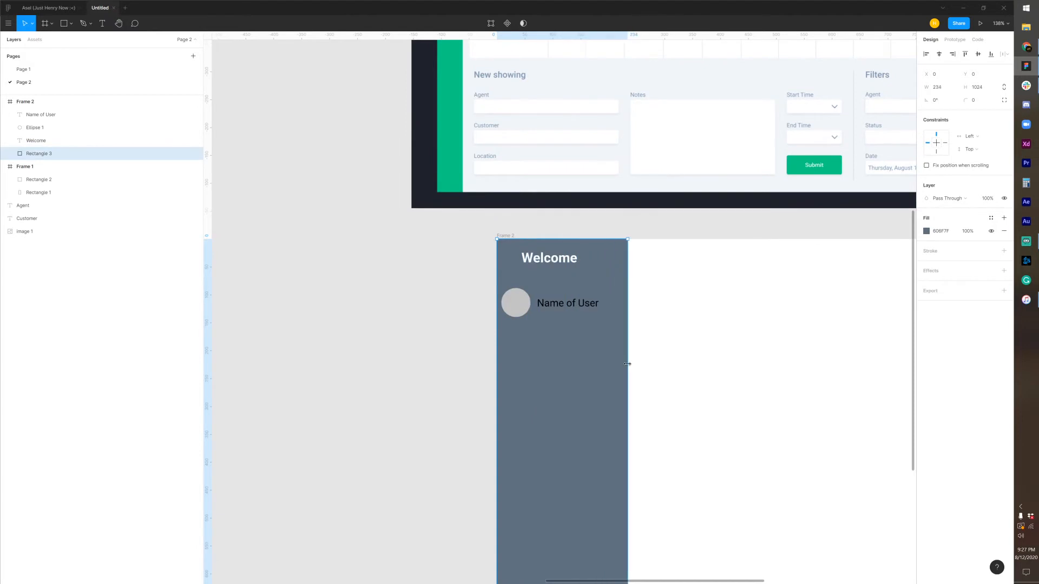
click(682, 370)
Check the mockup's header, select the sidebar's avatar circle, and pick a solid add icon from Iconify's results for "Add"
scroll(673, 233, up, 5)
scroll(667, 313, down, 3)
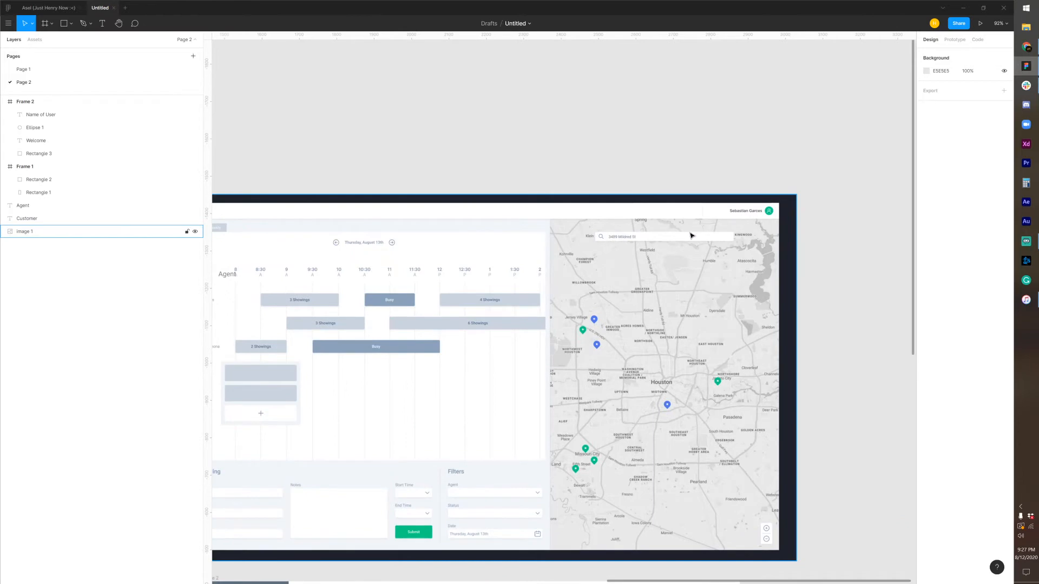
scroll(691, 236, left, 6)
scroll(691, 236, down, 2)
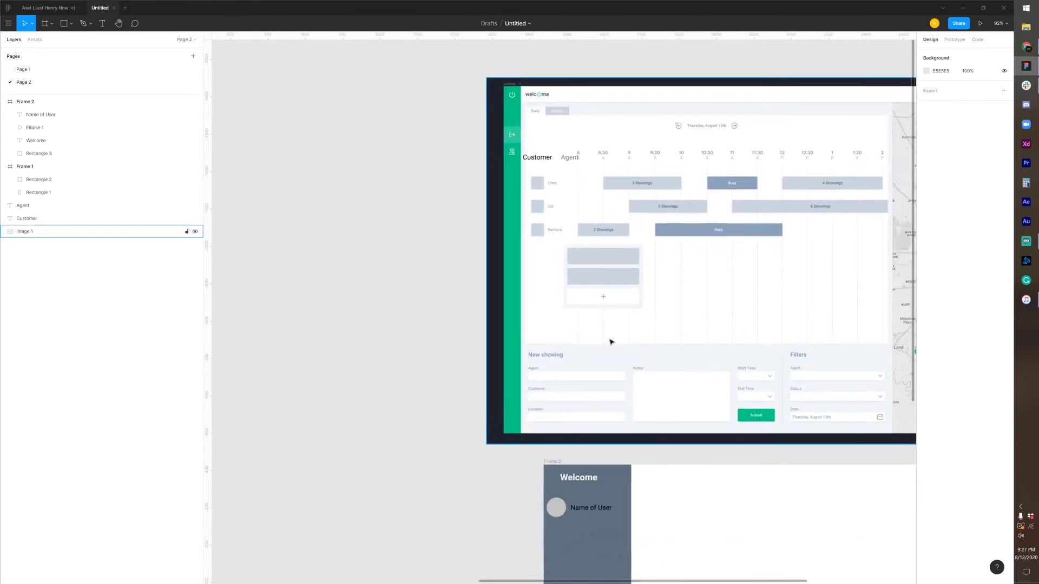
scroll(572, 408, down, 3)
scroll(544, 401, up, 3)
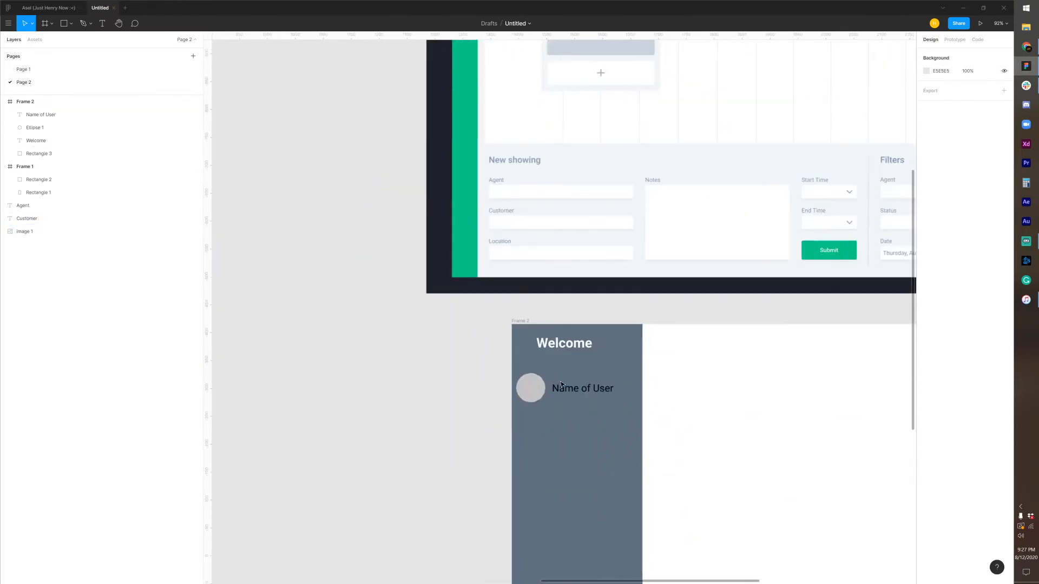
click(530, 399)
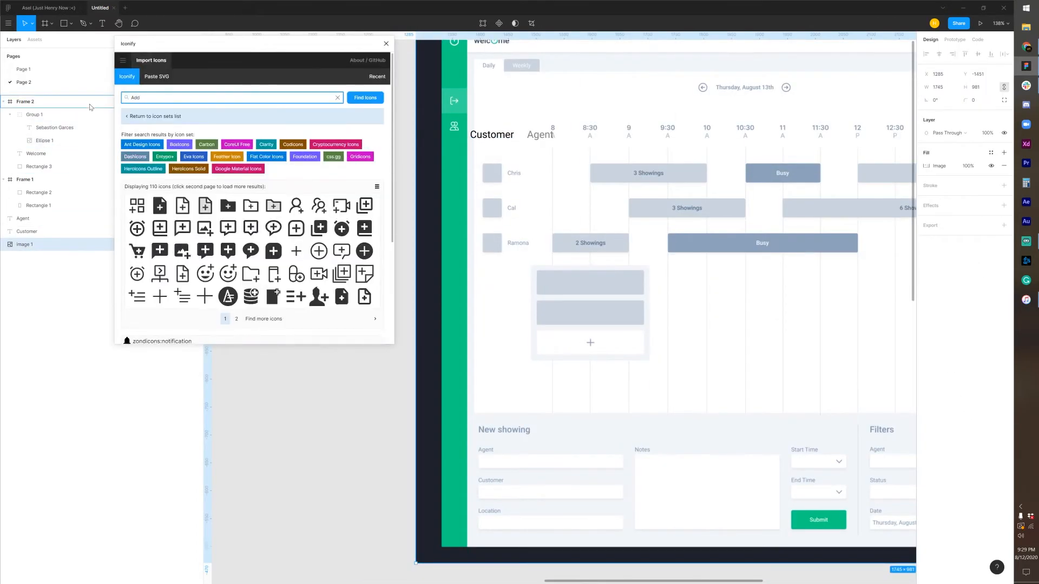
click(364, 228)
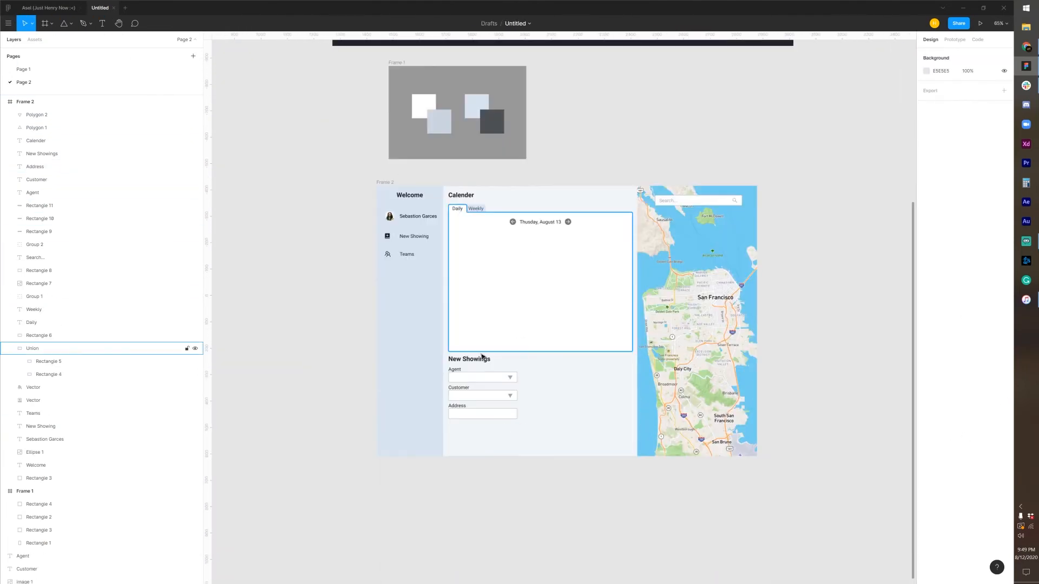
Compare the original mockup's form and Filters section with the redesigned frame's calendar and New Showings form
drag(606, 97, 562, 338)
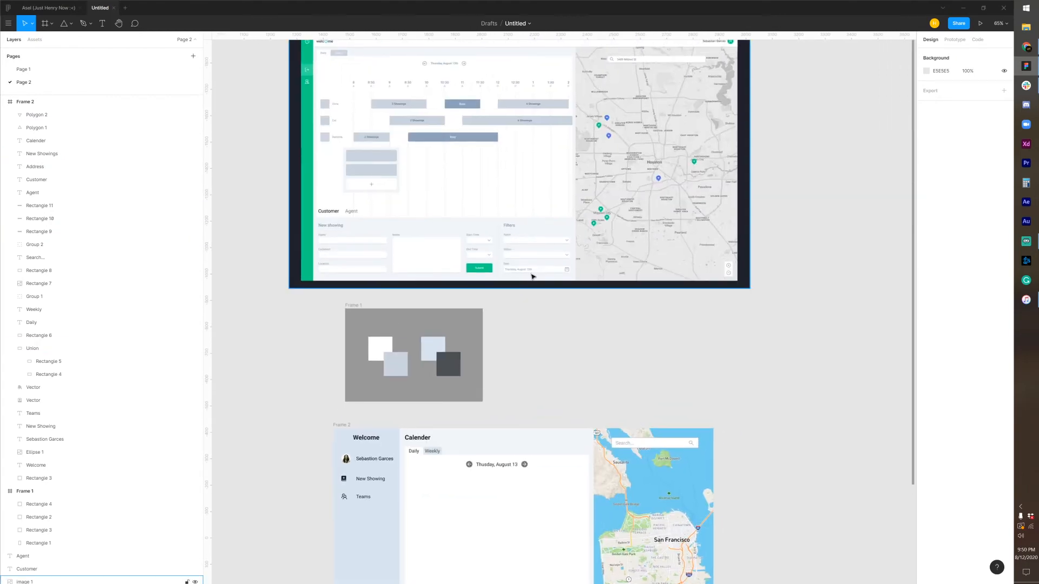
scroll(560, 263, up, 5)
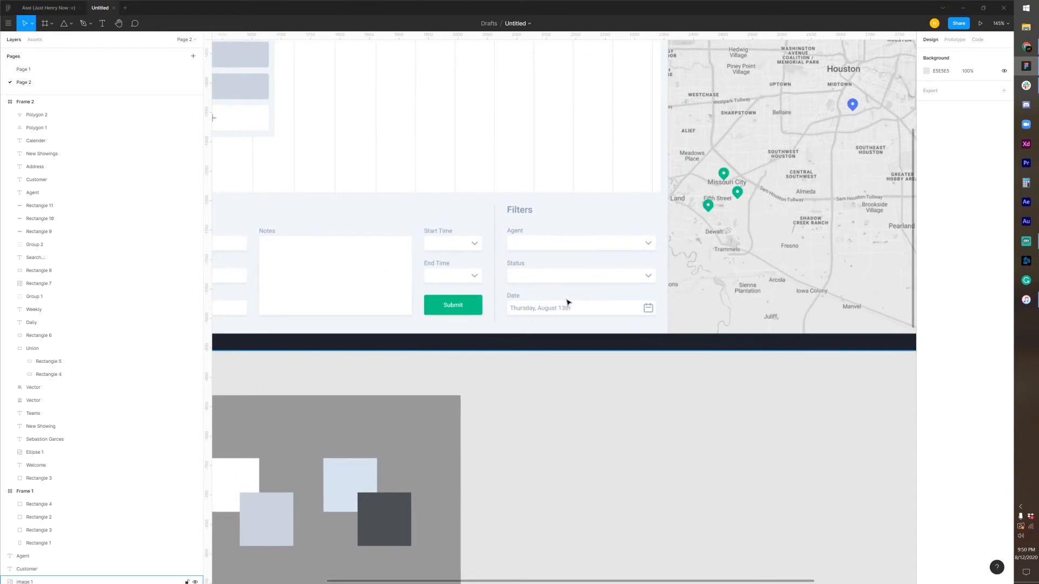
scroll(568, 302, down, 4)
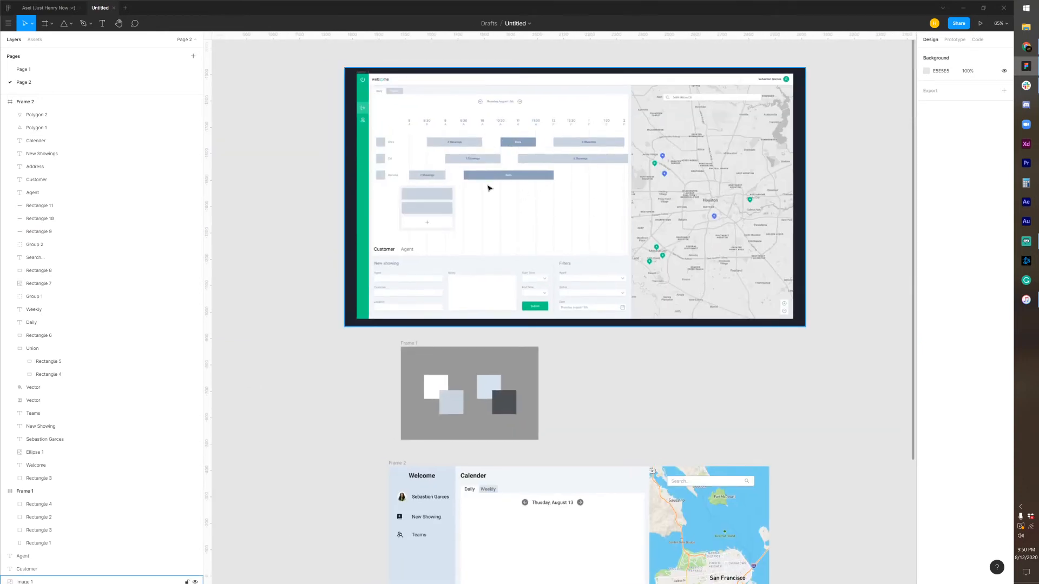
scroll(556, 292, down, 5)
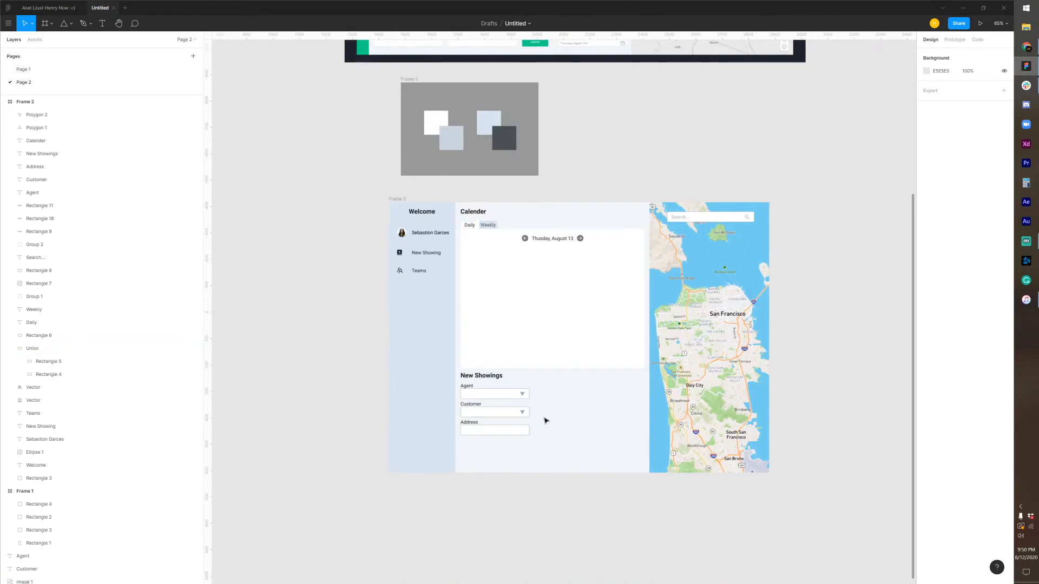
Add a labelled Notes box beside the Agent, Customer and Address fields of the New Showings form, using the original mockup as reference
scroll(557, 346, up, 5)
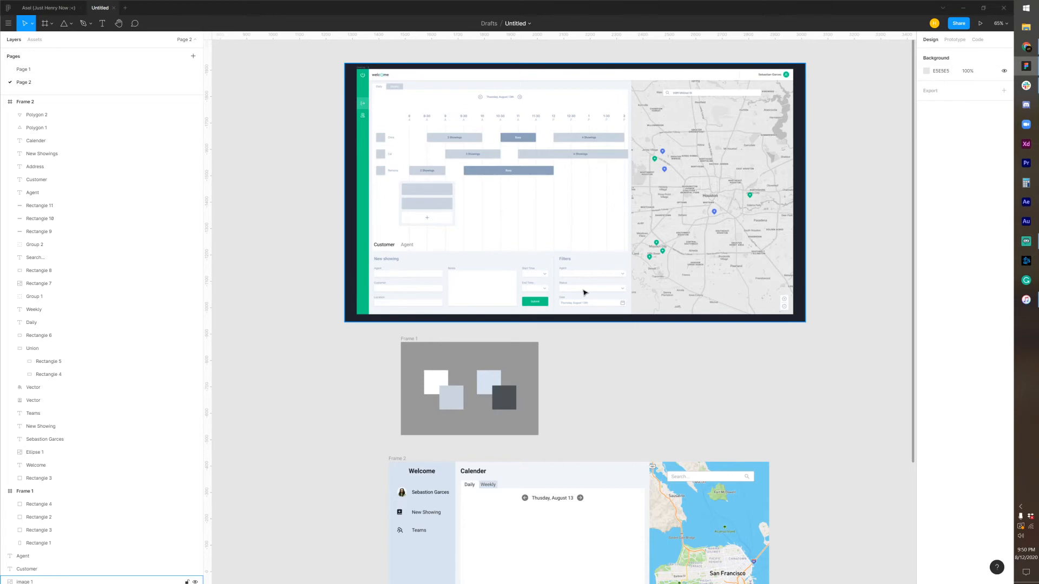
scroll(599, 290, down, 5)
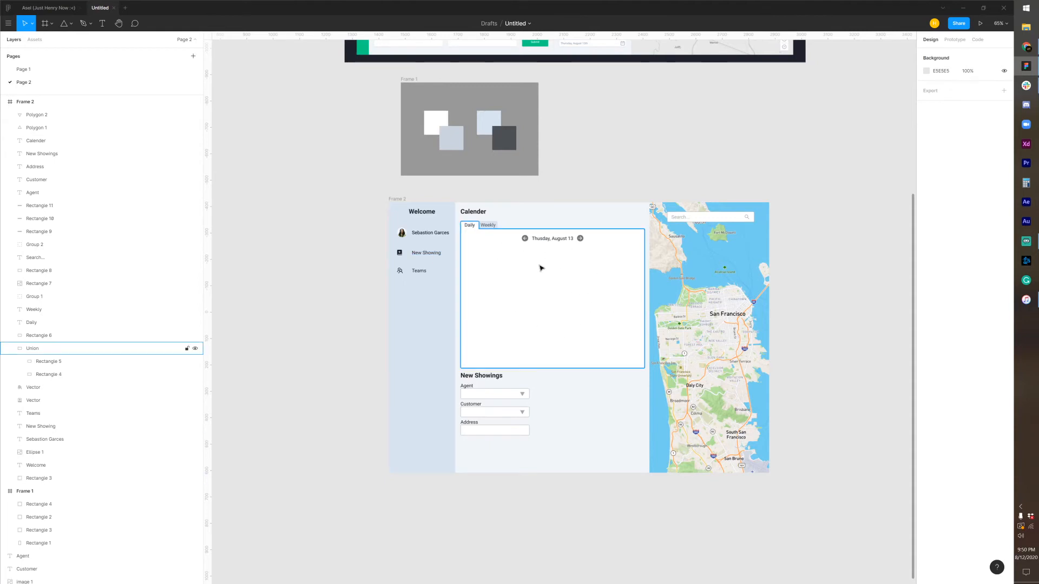
click(605, 285)
click(659, 336)
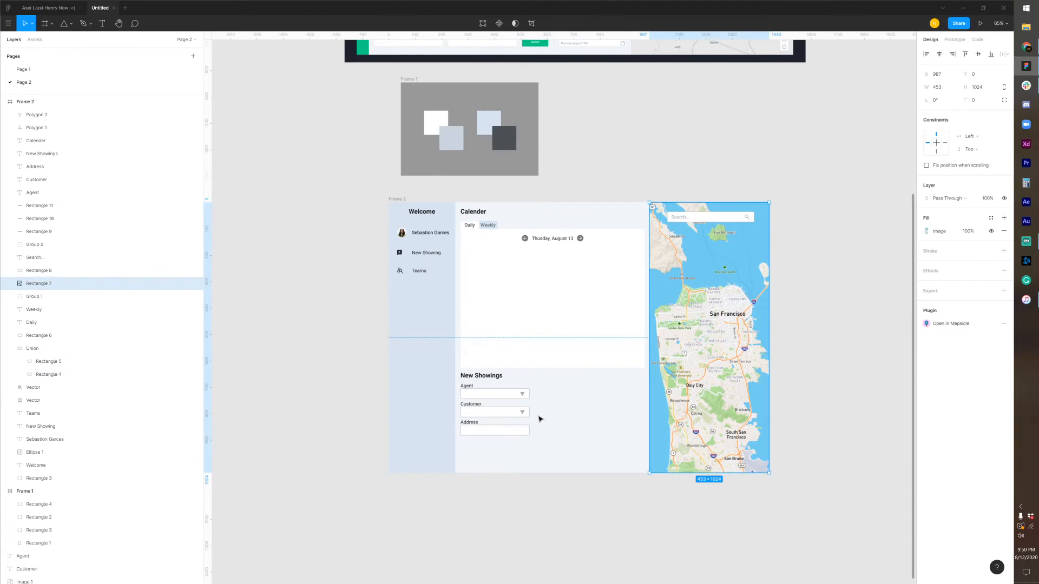
scroll(536, 453, up, 5)
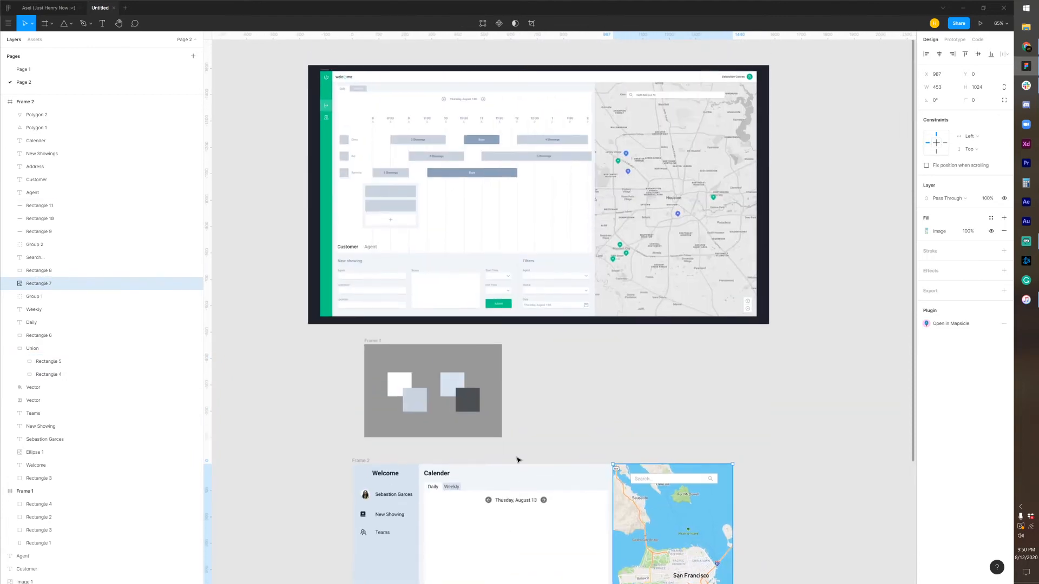
scroll(501, 393, down, 4)
drag(500, 491, 502, 437)
scroll(489, 449, up, 5)
key(Left)
key(Left)
scroll(488, 456, down, 5)
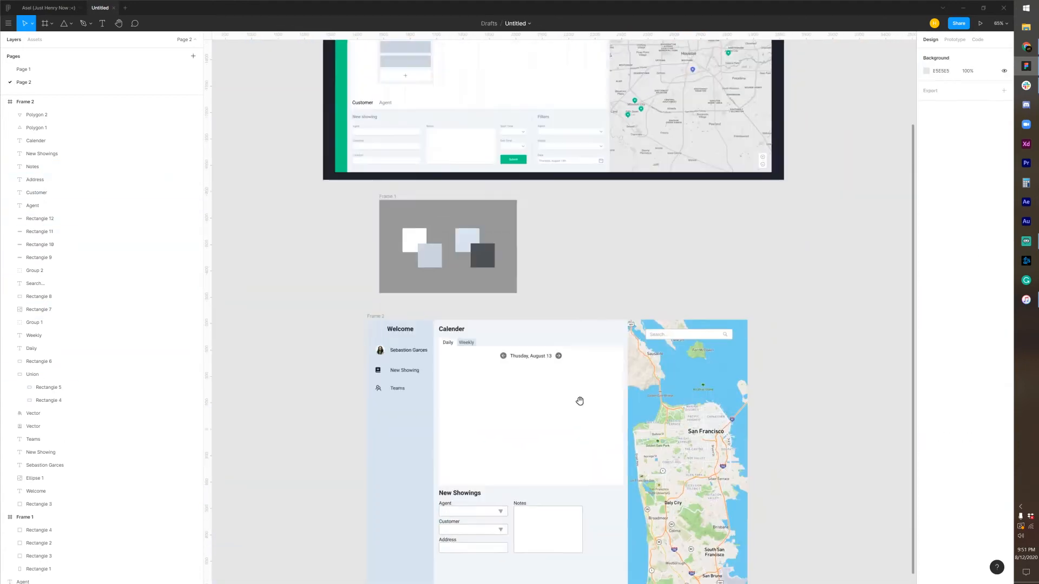
Add narrow fields labelled Start Time and End Time beside the form's Notes box
scroll(579, 411, up, 5)
scroll(601, 422, up, 5)
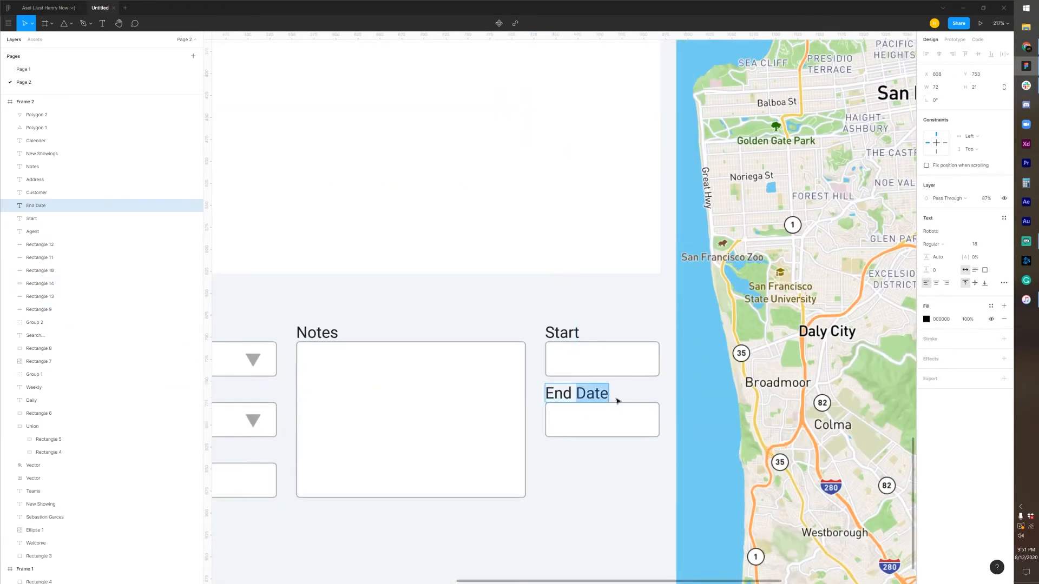
text(Time)
scroll(602, 446, down, 10)
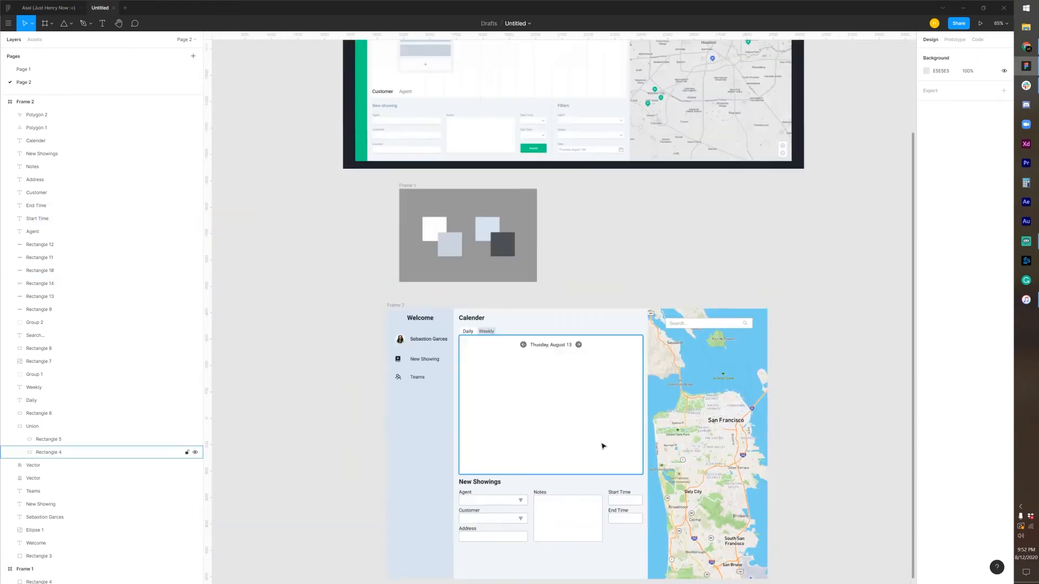
Add a Submit button in the mockup's green with a bold black label below the time fields, and check its contrast with Stark
scroll(563, 531, down, 5)
scroll(564, 531, right, 3)
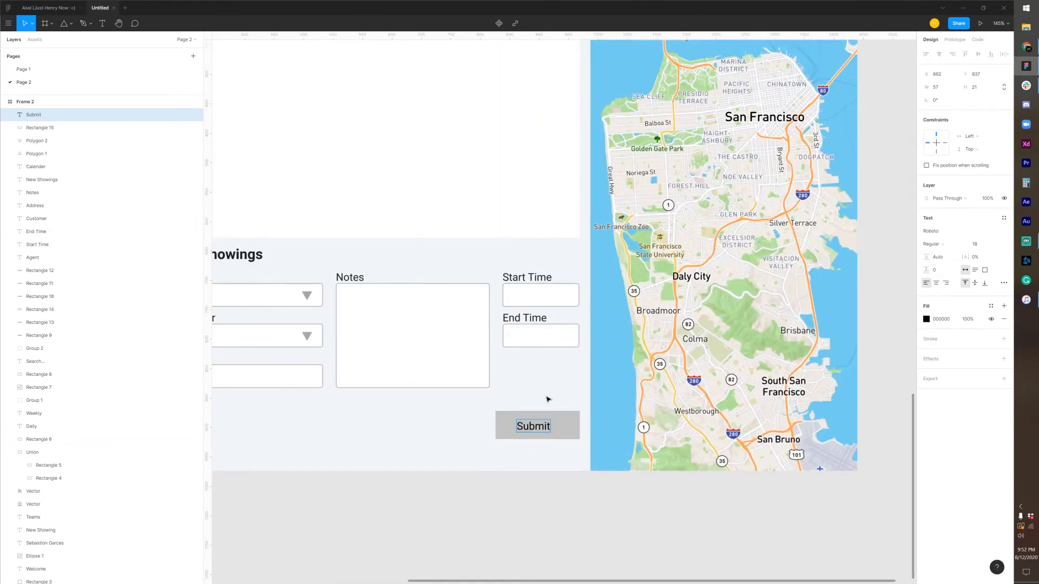
click(533, 425)
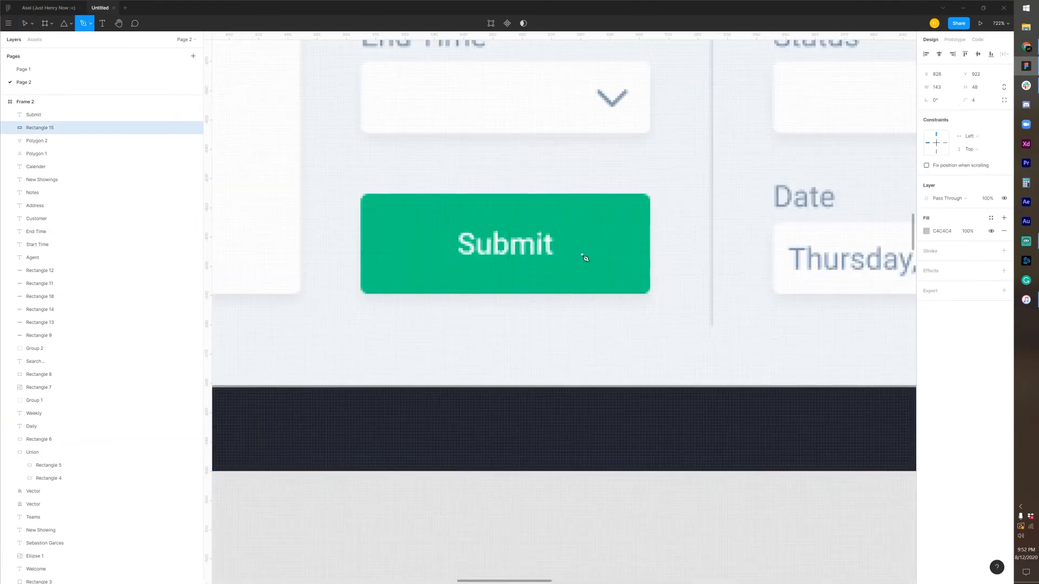
scroll(691, 427, down, 3)
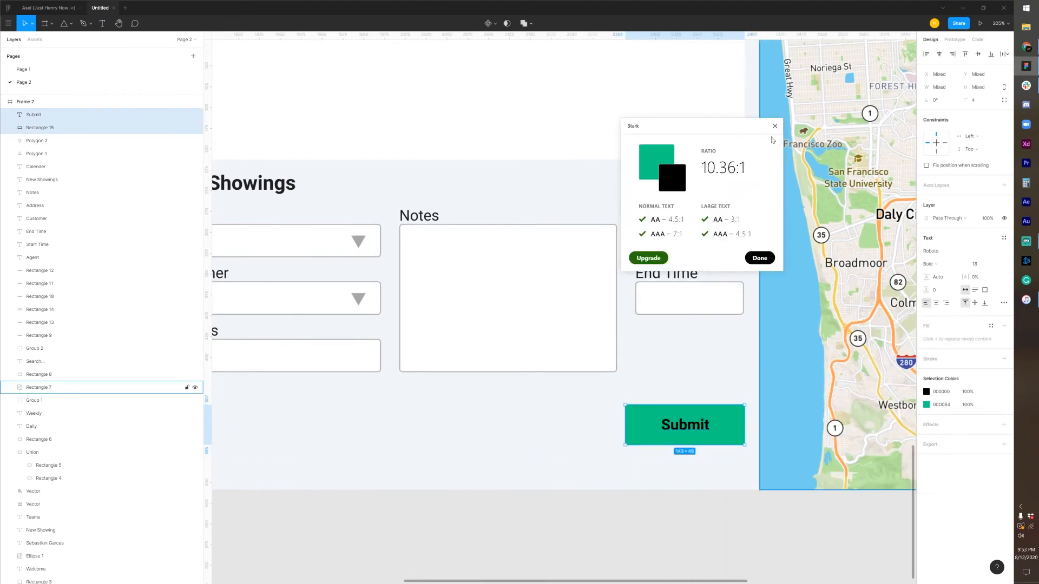
click(776, 131)
Set the opacity of the Submit button's label to 87%
click(685, 427)
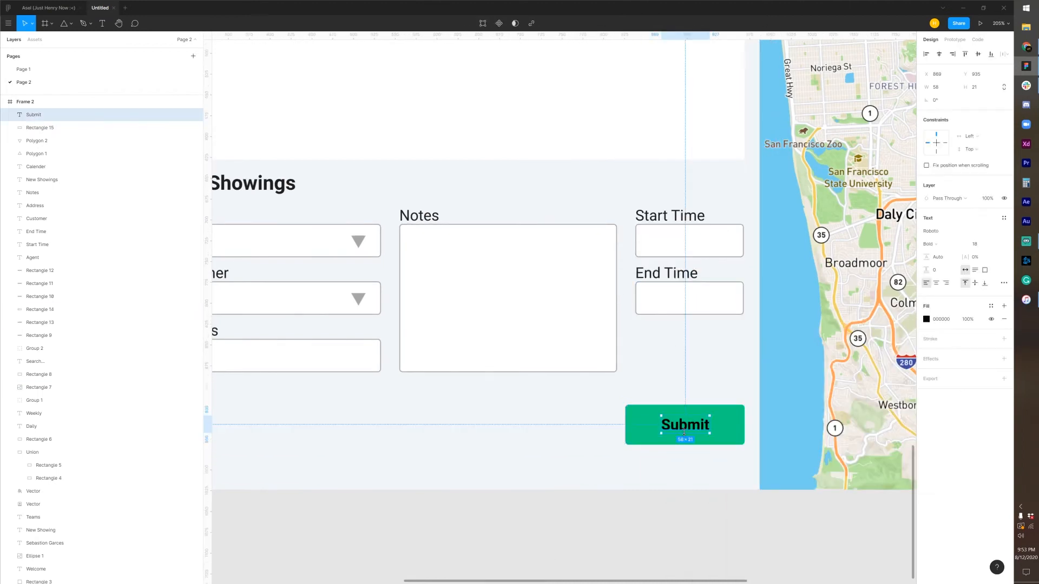
key(8)
key(7)
click(694, 385)
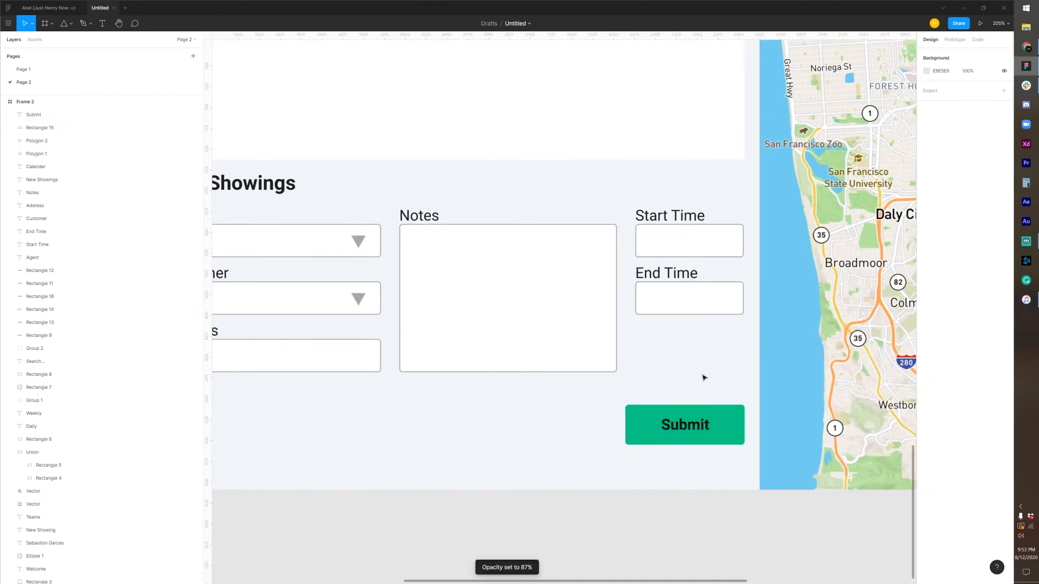
Try a white FFFFFF fill for the Submit button's label
scroll(695, 427, up, 5)
click(676, 414)
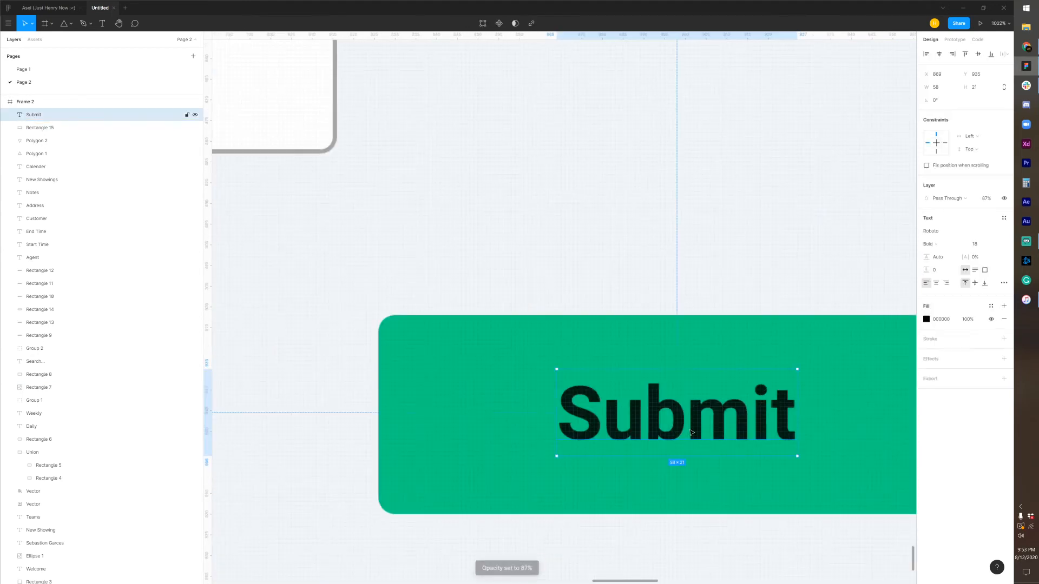
click(926, 319)
drag(870, 362, 686, 277)
click(690, 280)
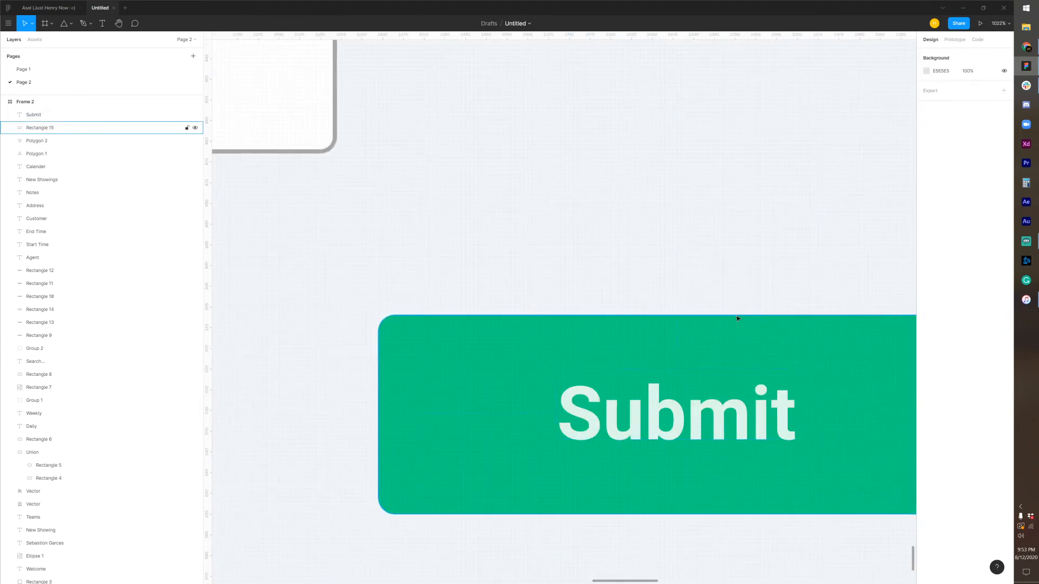
Change the fill of the Submit button's label back to black
click(757, 397)
click(926, 319)
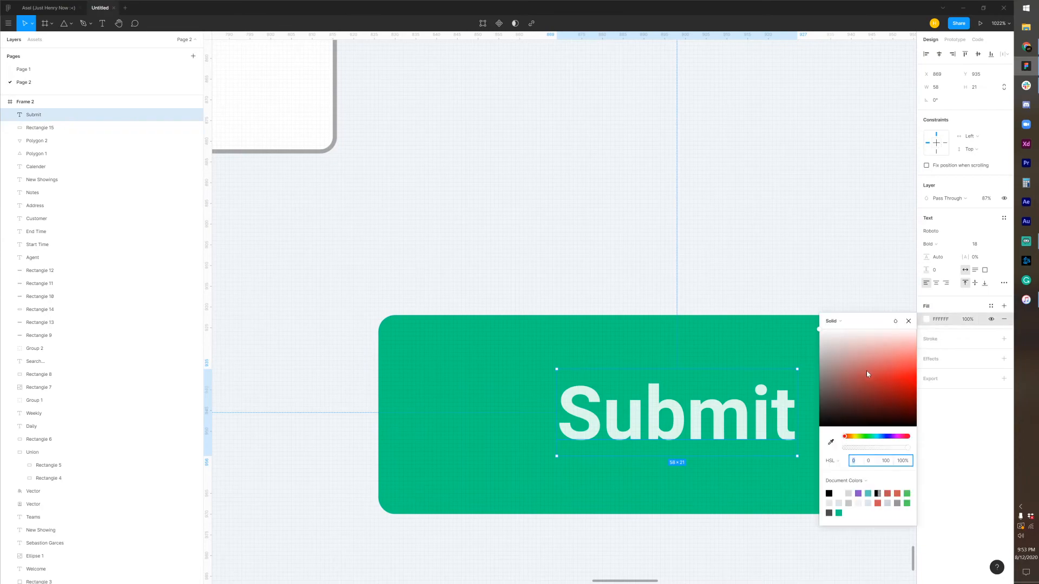
drag(866, 372, 689, 439)
click(649, 283)
scroll(615, 325, down, 5)
scroll(547, 333, up, 4)
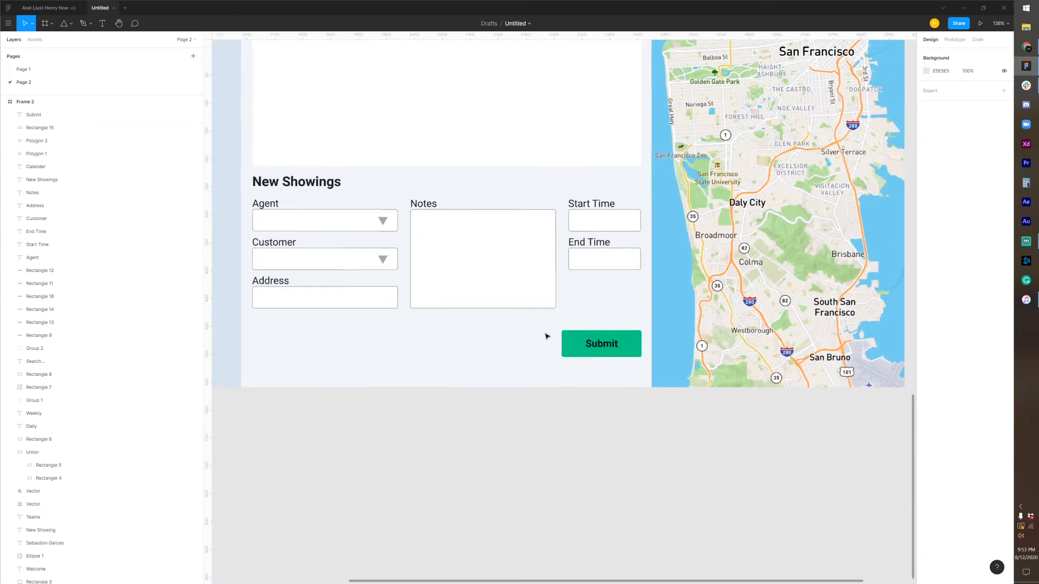
scroll(621, 317, down, 3)
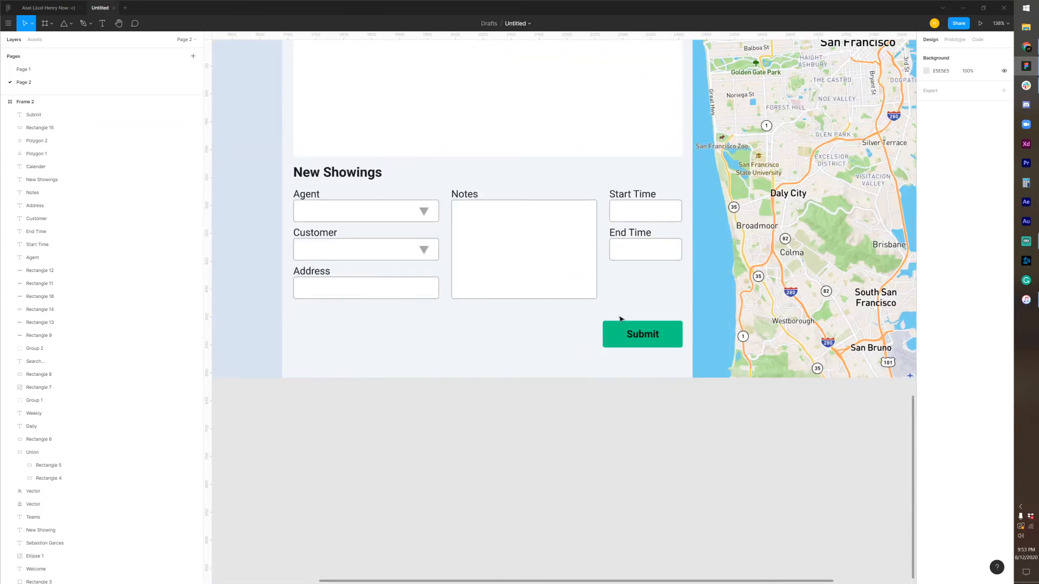
drag(658, 304, 291, 162)
key(shift+Down)
key(shift+Down)
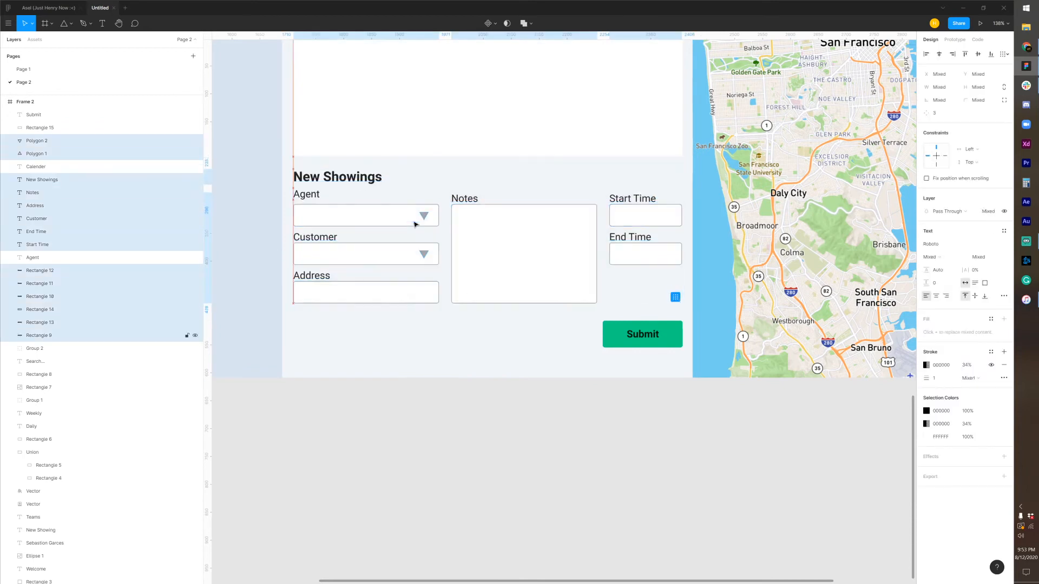
key(ctrl+z)
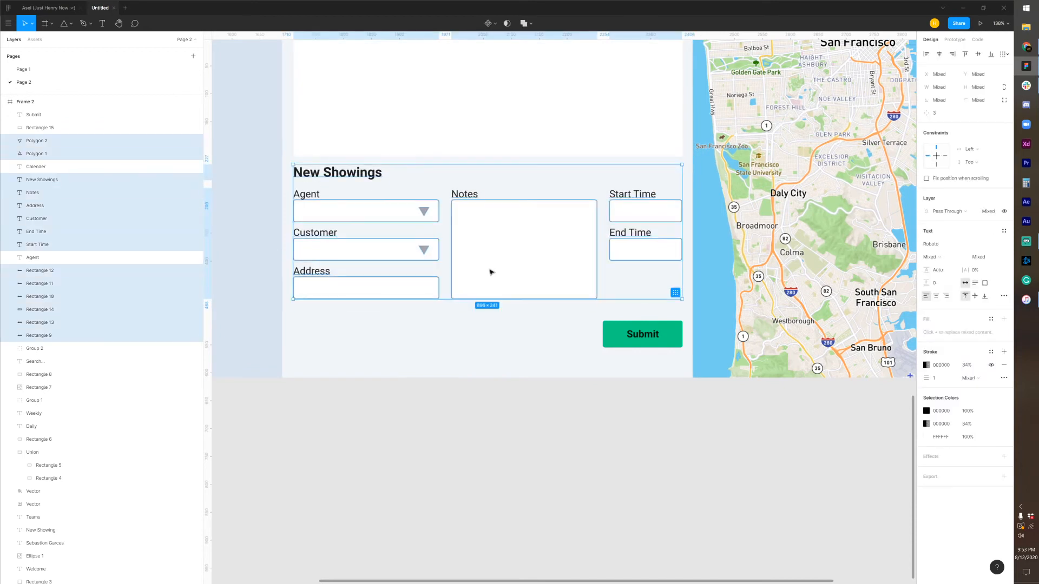
click(627, 292)
Move the New Showings heading with all its form labels, fields and dropdown arrows down, just above the Submit button
drag(653, 304, 289, 165)
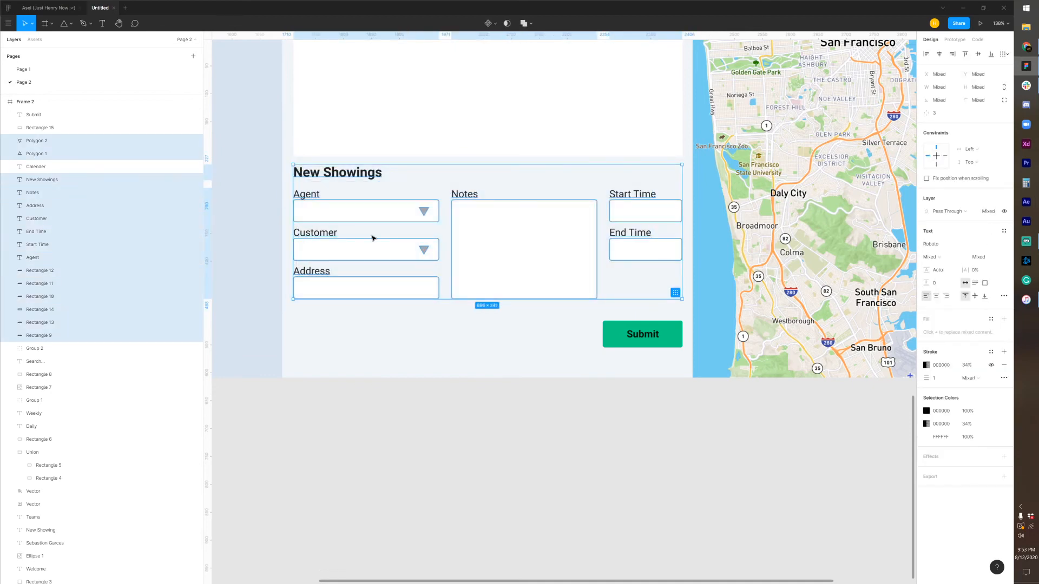
key(shift+Down)
key(Down)
key(Down)
key(Down)
key(Down)
key(Down)
key(Down)
key(Down)
key(Down)
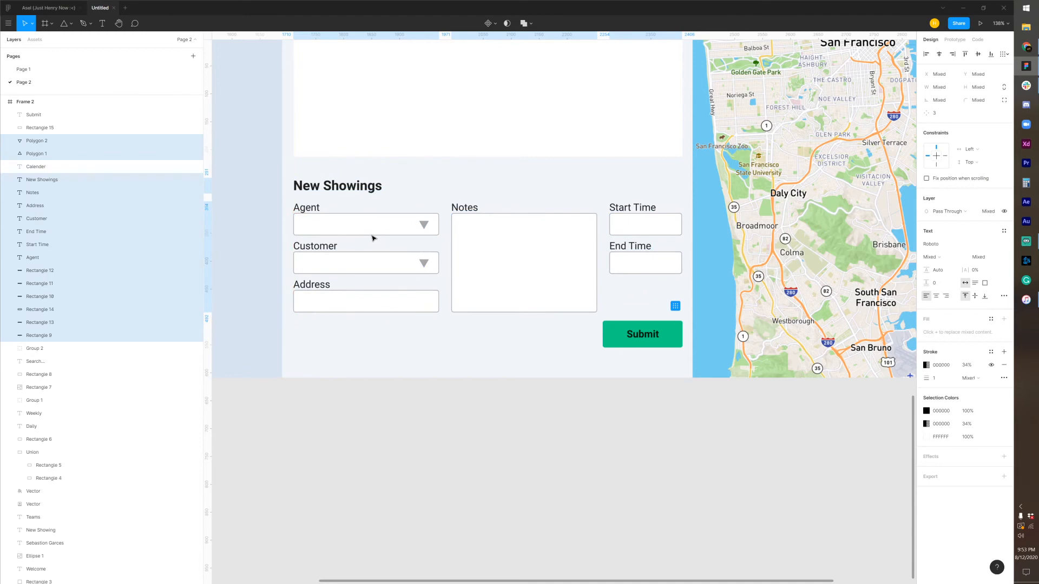
key(Down)
key(Down)
key(Down)
key(Down)
key(Down)
key(Down)
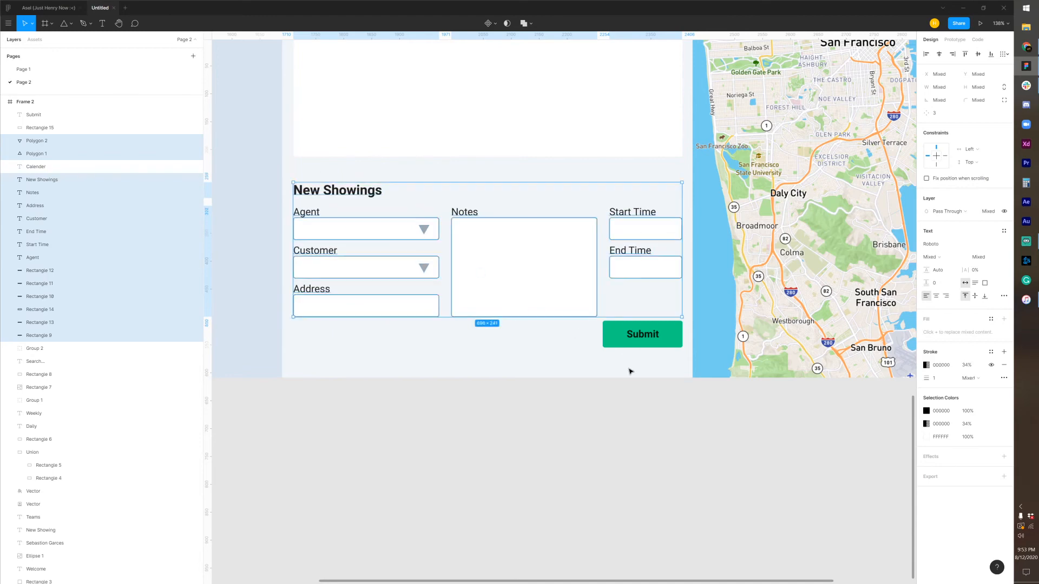
Move the Submit button and its label down to leave a gap below the form fields
drag(651, 364, 627, 339)
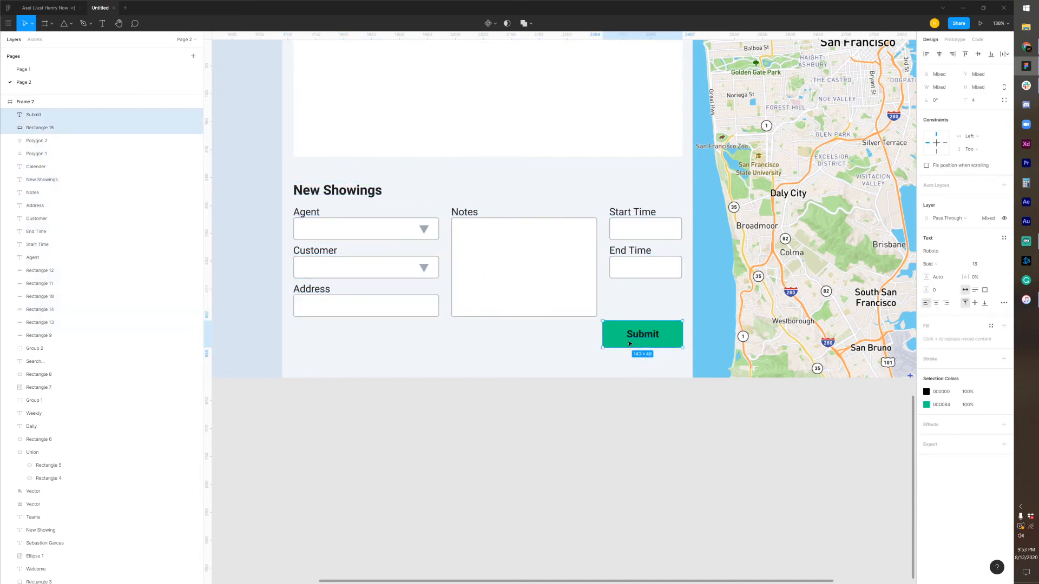
key(Down)
key(Down)
key(Down)
key(Down)
key(Down)
key(Down)
key(Down)
key(Down)
scroll(607, 312, down, 2)
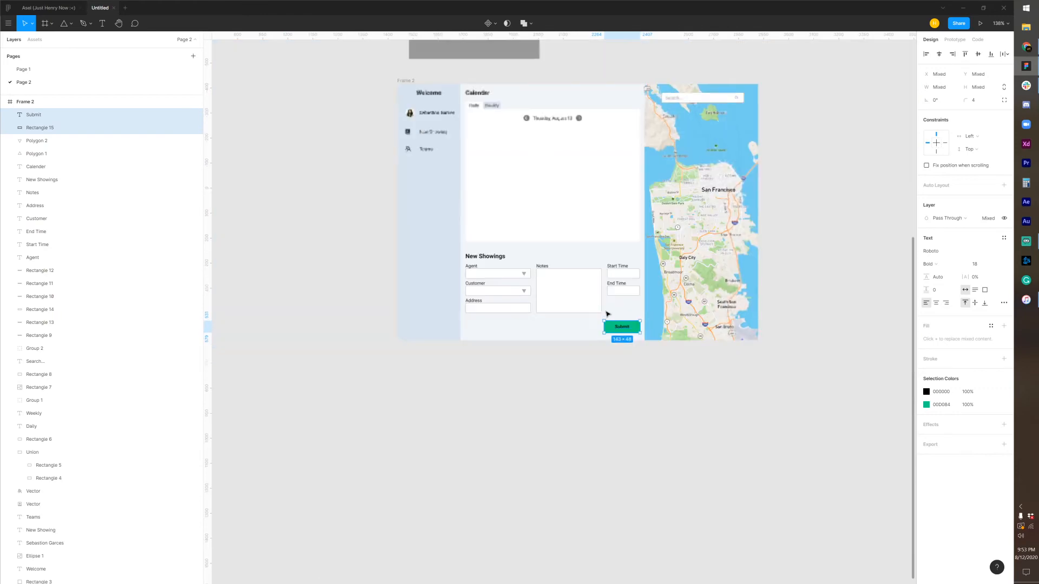
Review the spacing of the redesigned calendar and New Showings form and compare it with the original mockup
drag(600, 260, 594, 338)
scroll(517, 224, up, 1)
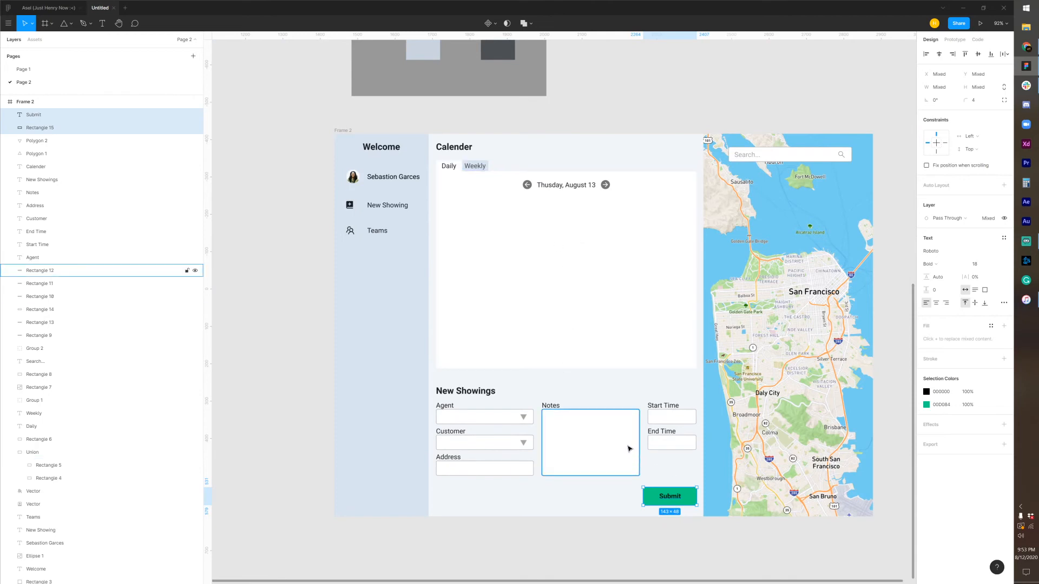
drag(640, 355, 621, 387)
scroll(570, 364, down, 3)
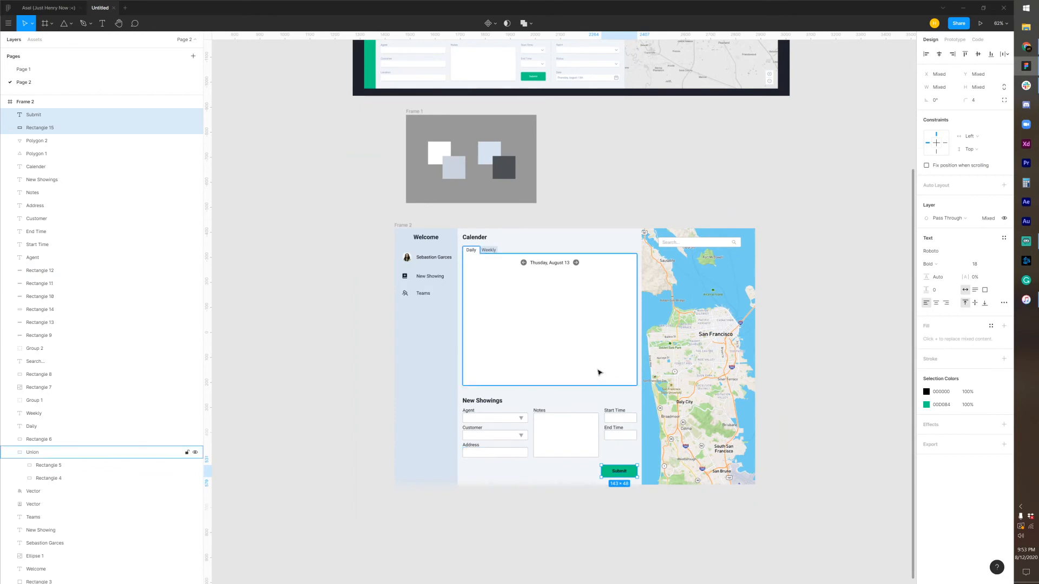
drag(672, 359, 631, 399)
drag(684, 375, 705, 371)
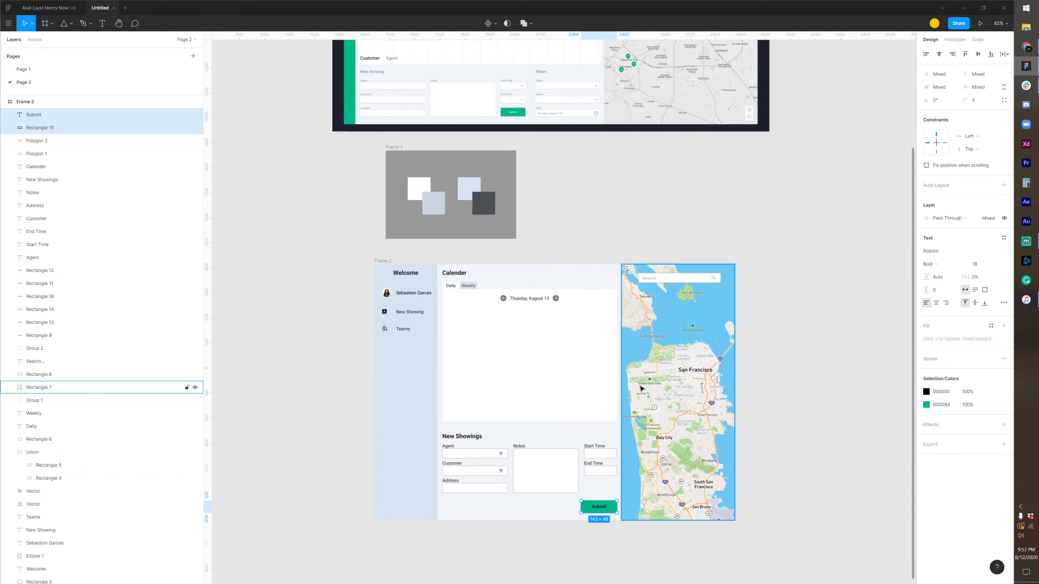
scroll(617, 357, up, 4)
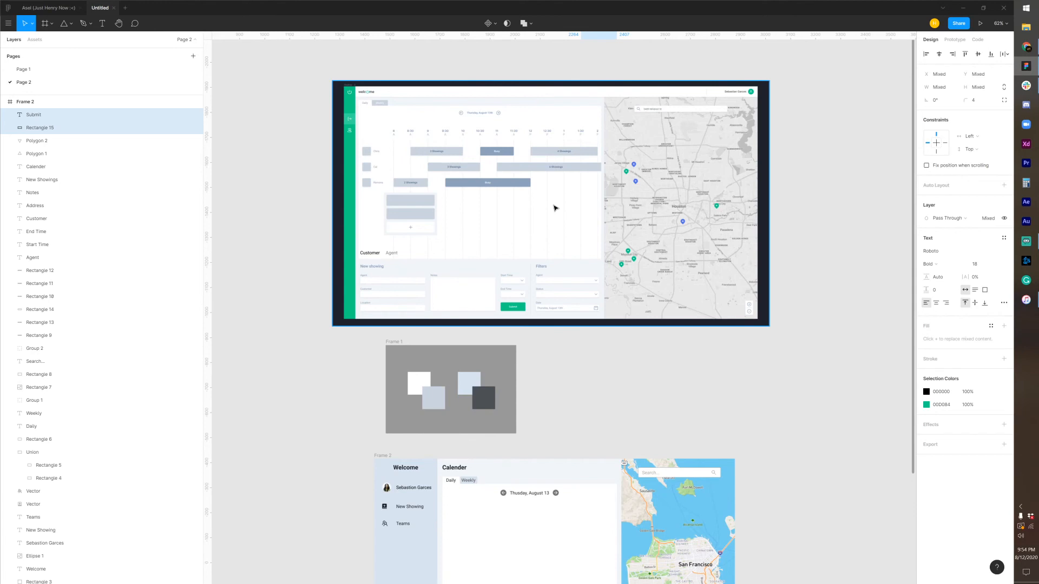
scroll(666, 366, down, 5)
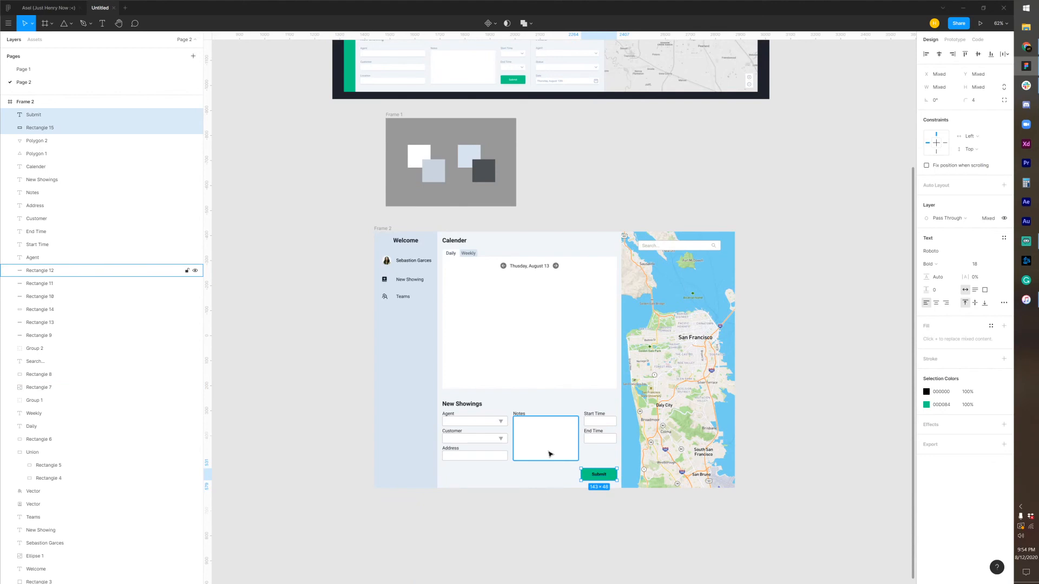
Examine the redesign's map, date switcher and overall layout against the original dashboard mockup
click(818, 434)
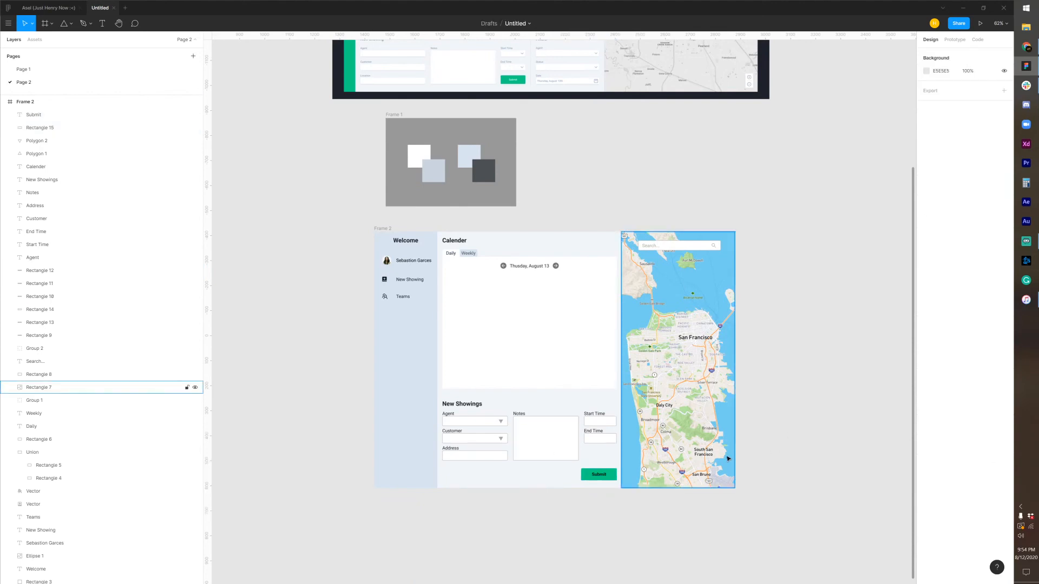
click(554, 265)
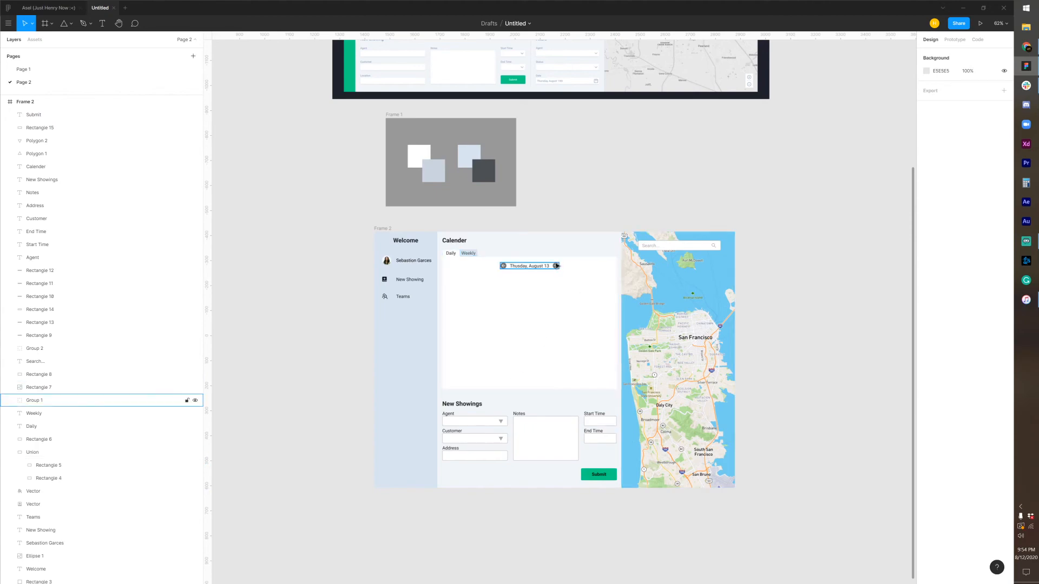
click(830, 259)
scroll(565, 287, up, 5)
scroll(624, 366, down, 5)
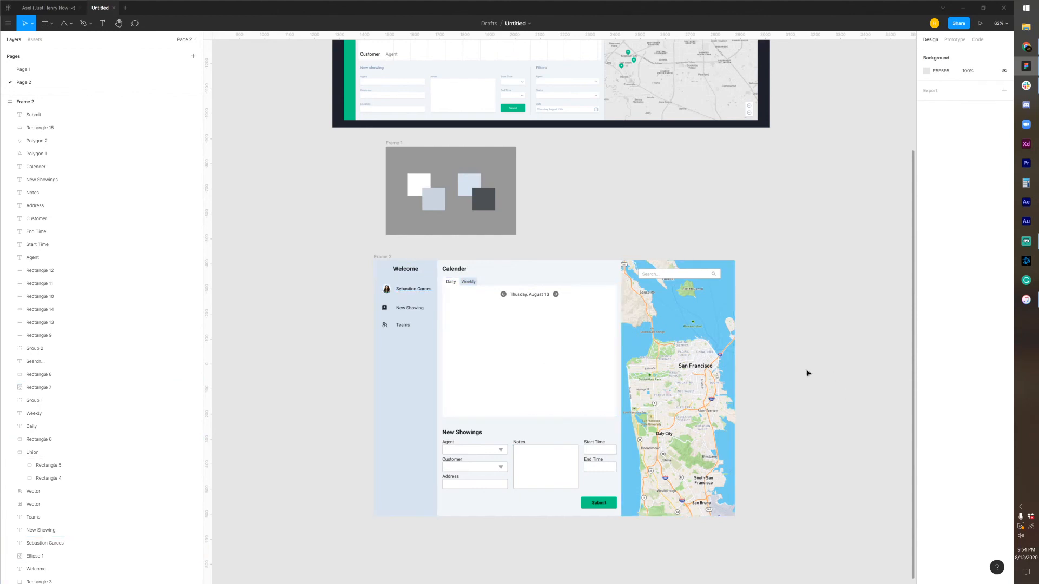
scroll(578, 357, up, 6)
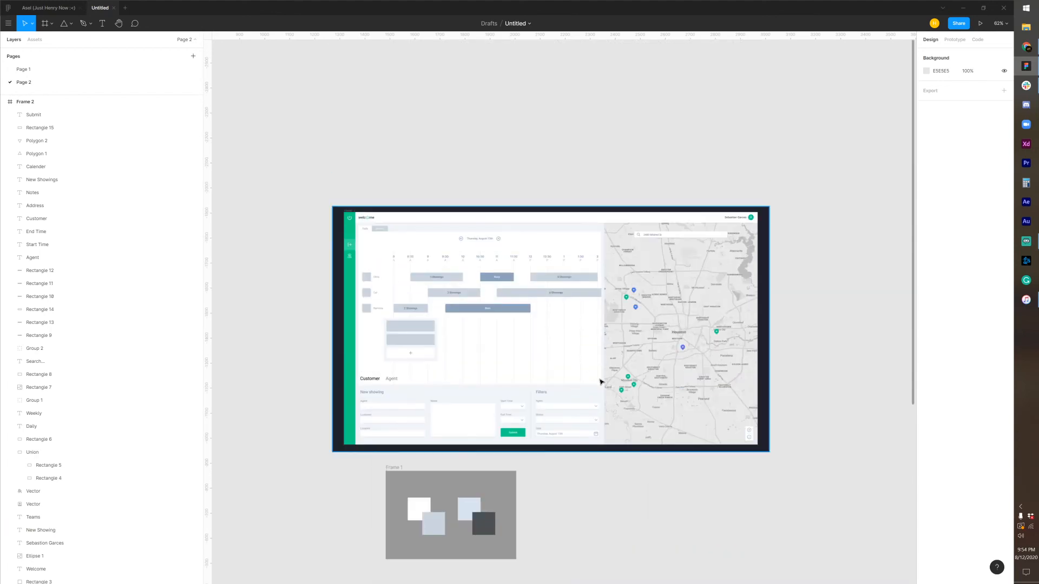
scroll(598, 383, down, 5)
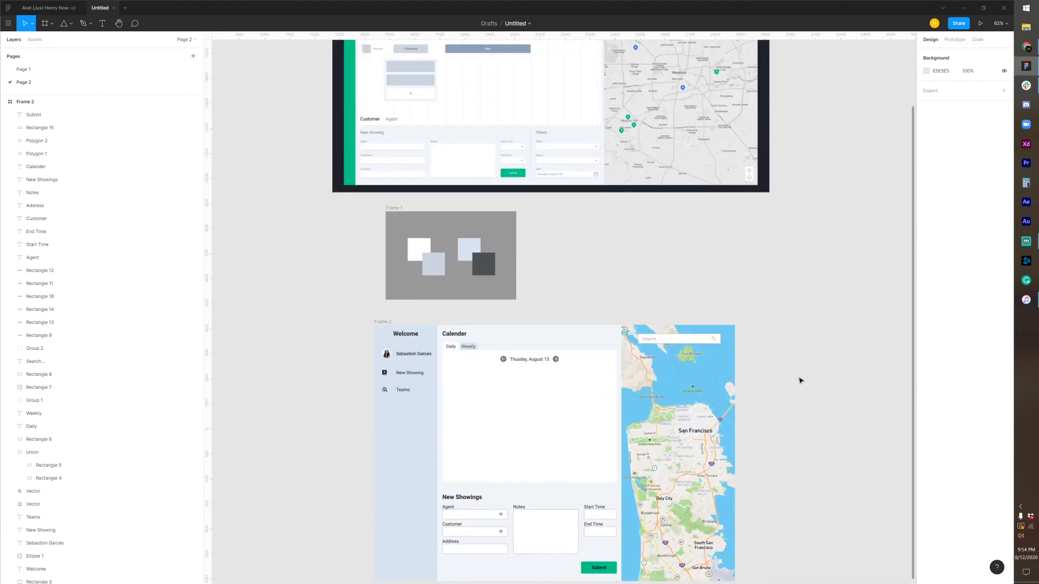
scroll(799, 382, up, 3)
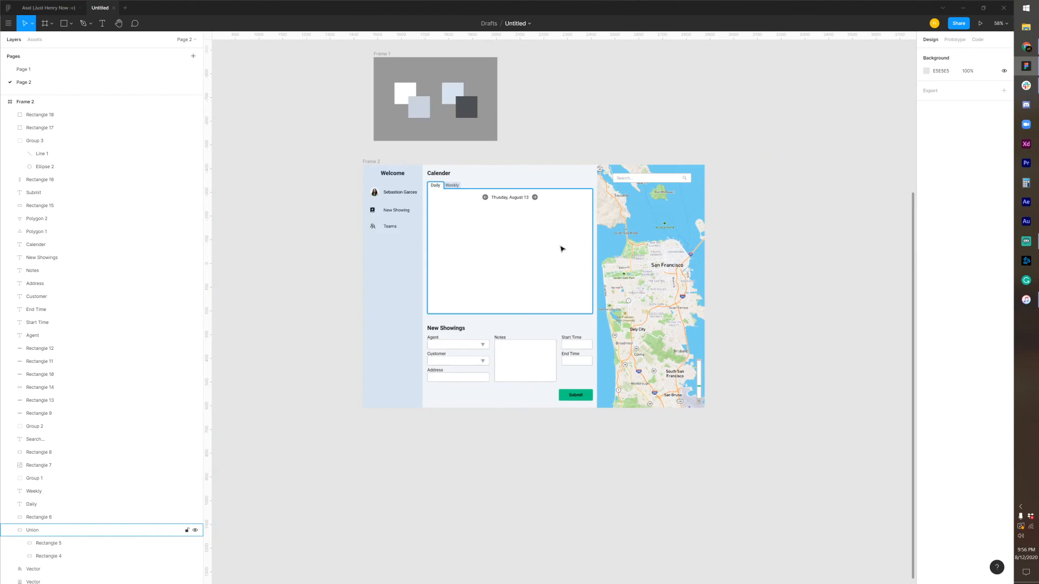
Compare the original mockup's calendar, form and map with the redesigned frame below the colour swatches
drag(561, 248, 591, 318)
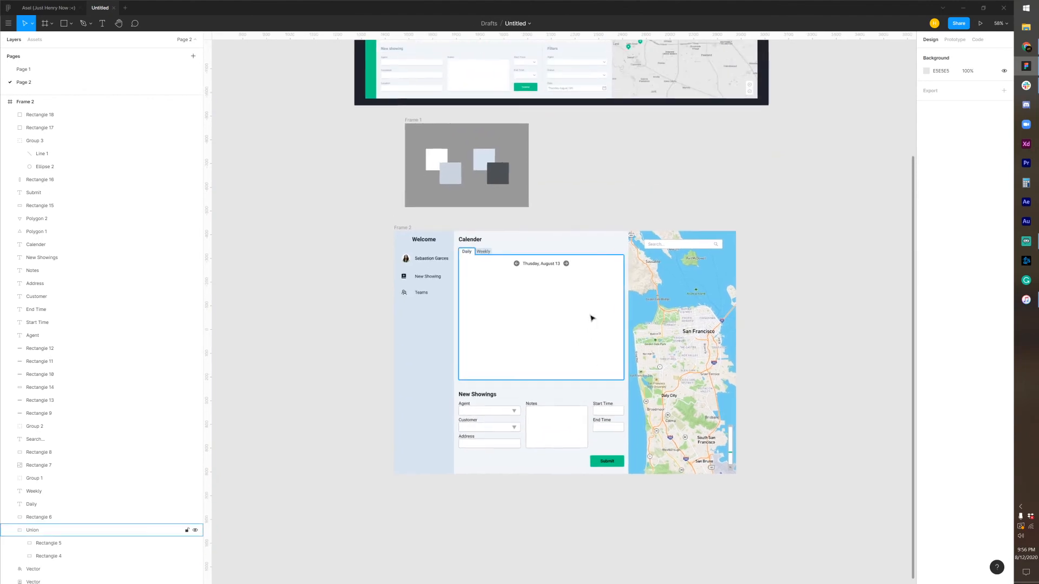
scroll(572, 315, up, 5)
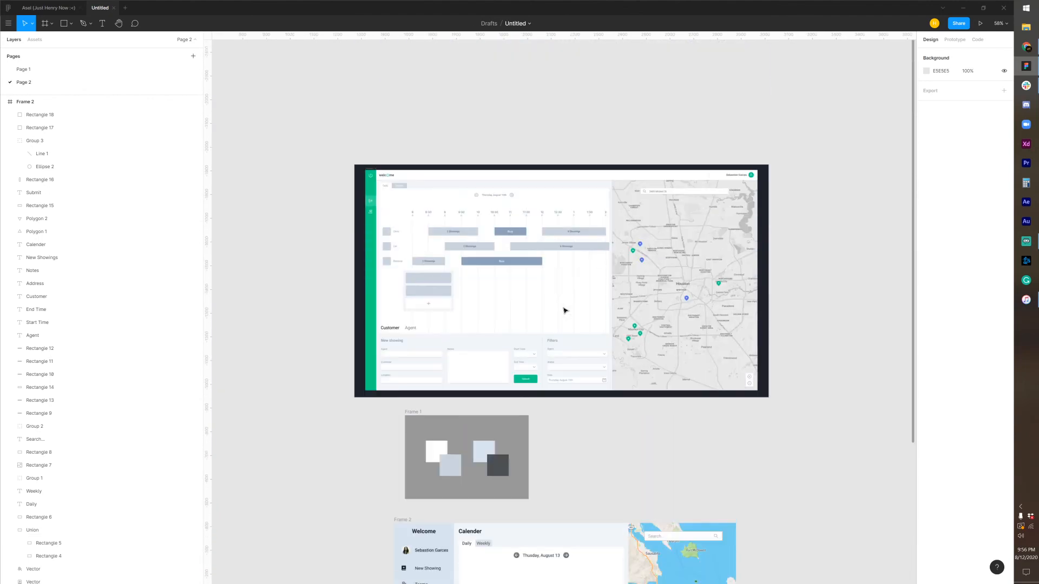
scroll(573, 317, down, 3)
scroll(573, 316, down, 2)
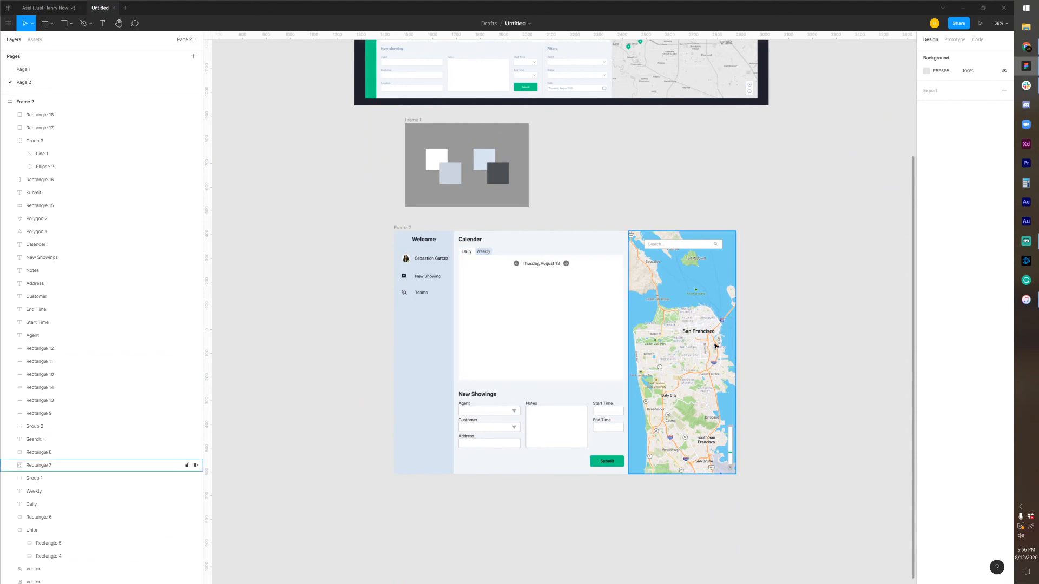
scroll(700, 280, up, 3)
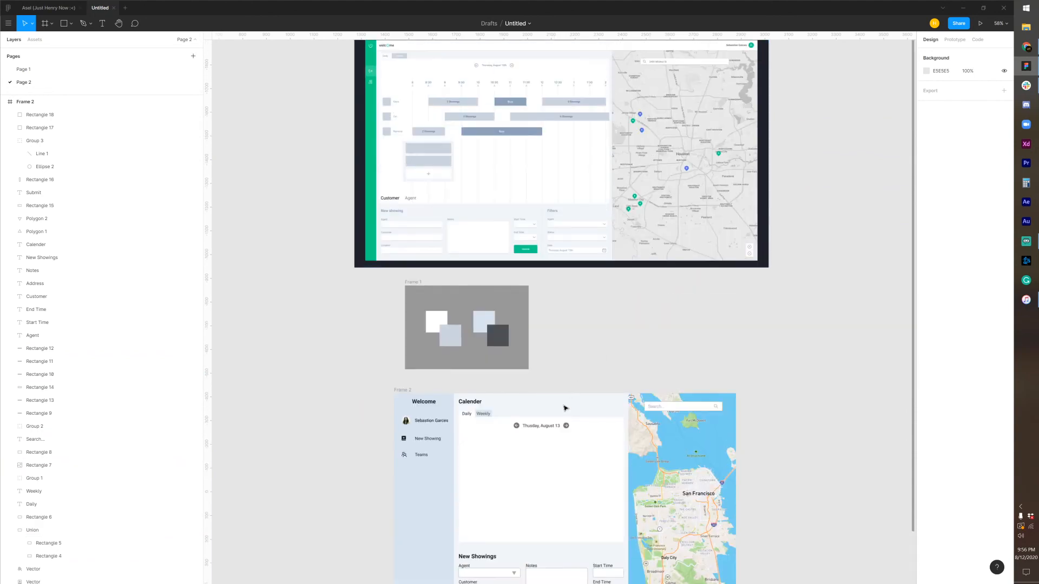
Move the redesign frame up past the colour swatches so it overlaps the original dashboard mockup
click(405, 391)
drag(405, 390, 427, 257)
scroll(395, 145, up, 2)
scroll(414, 157, down, 1)
scroll(427, 258, down, 3)
drag(358, 253, 376, 234)
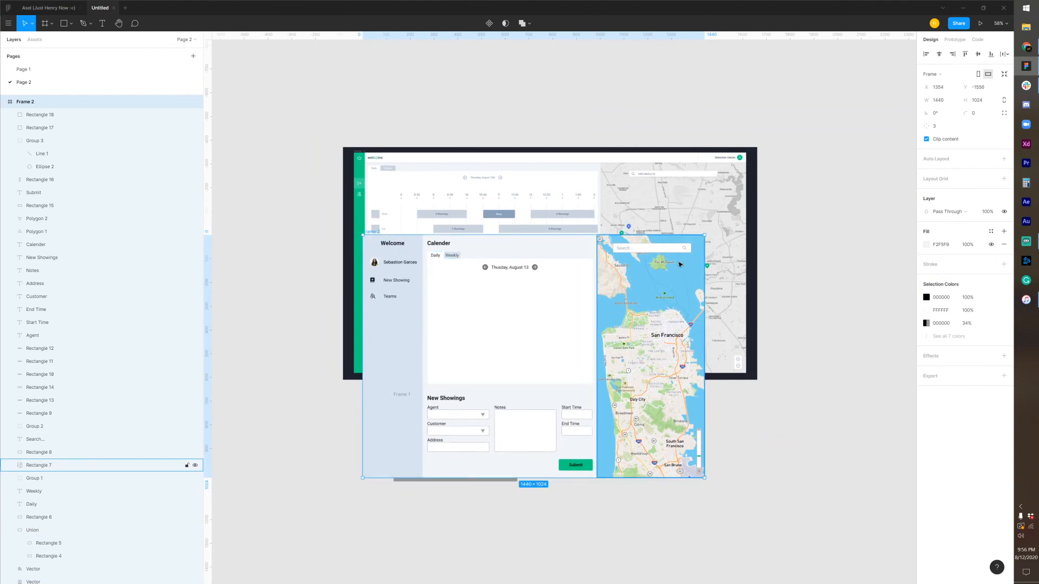
click(671, 316)
click(548, 506)
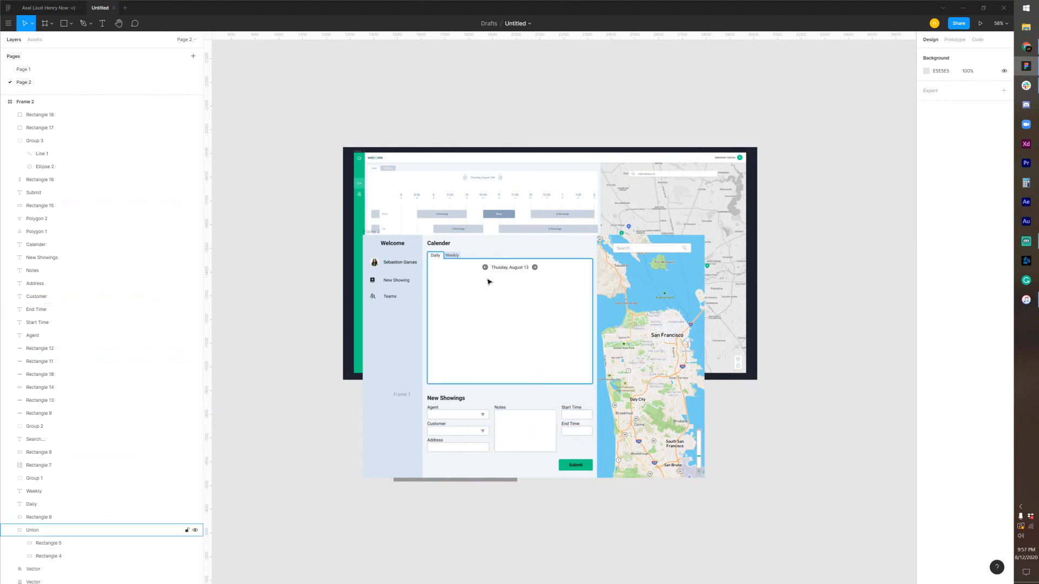
Place the redesign frame just to the right of the original dashboard mockup, at about X 3057, Y -1948
drag(374, 234, 778, 141)
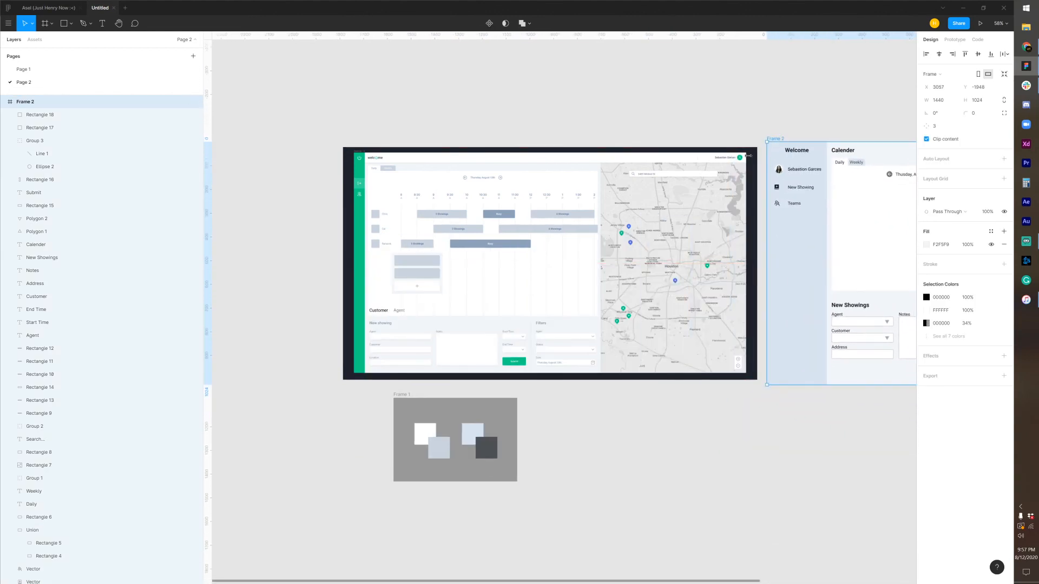
drag(687, 190, 529, 206)
drag(603, 208, 383, 238)
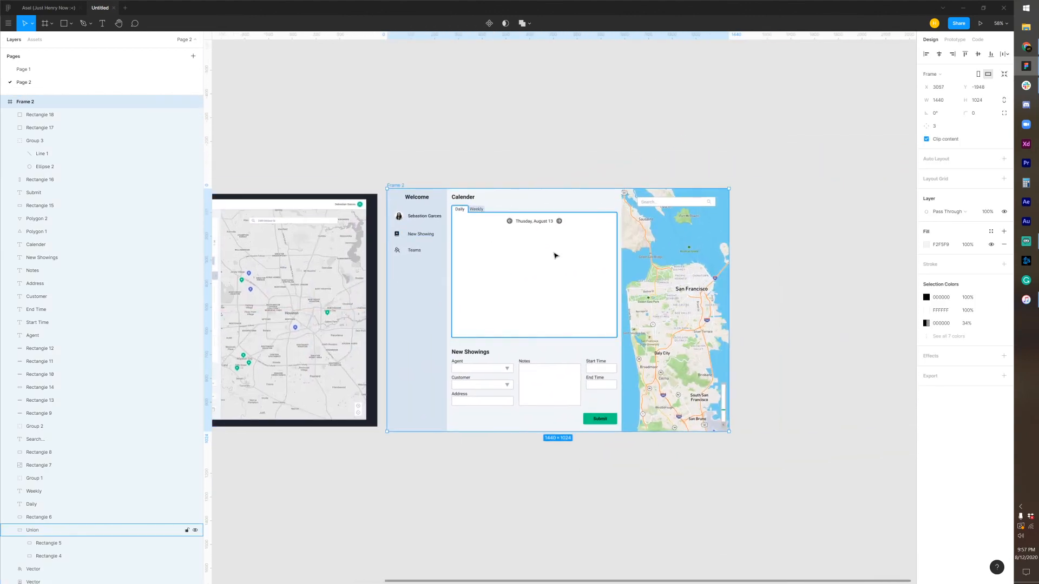